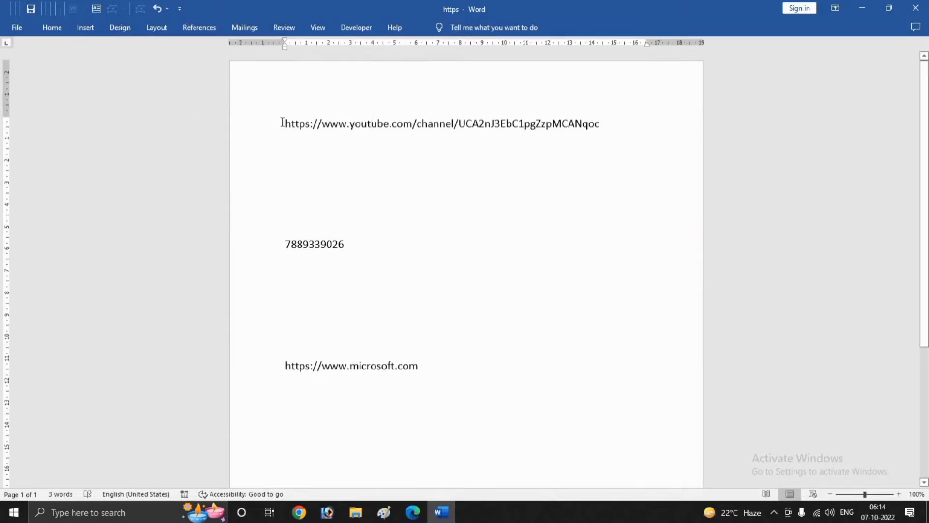
drag(605, 123, 279, 121)
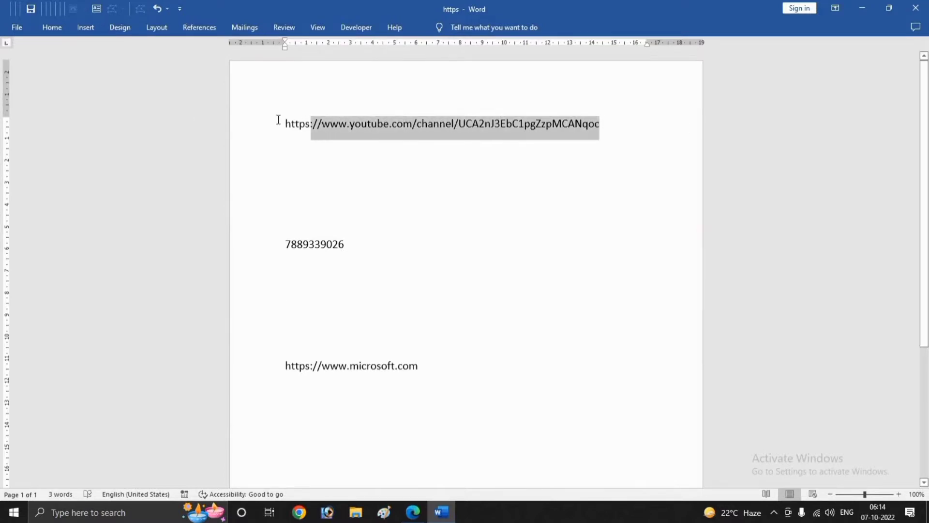
click(600, 125)
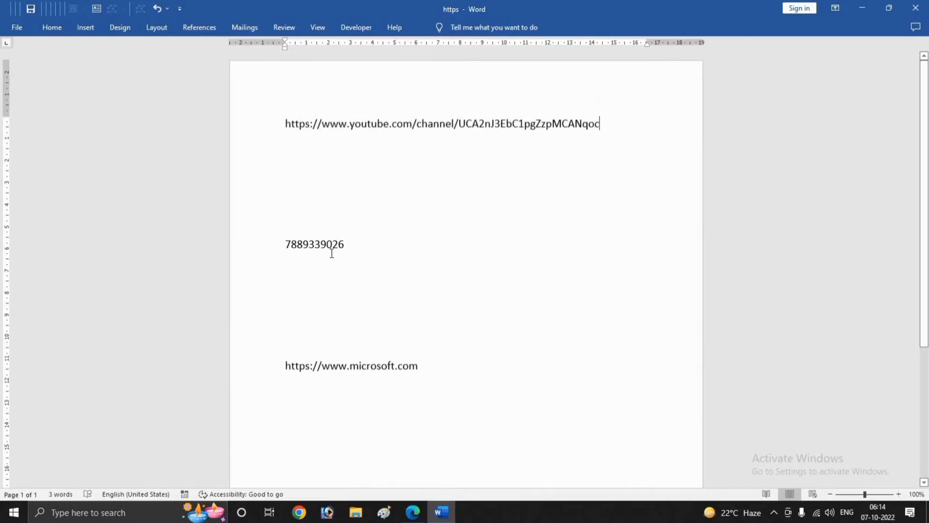
drag(347, 245, 281, 245)
drag(425, 367, 283, 369)
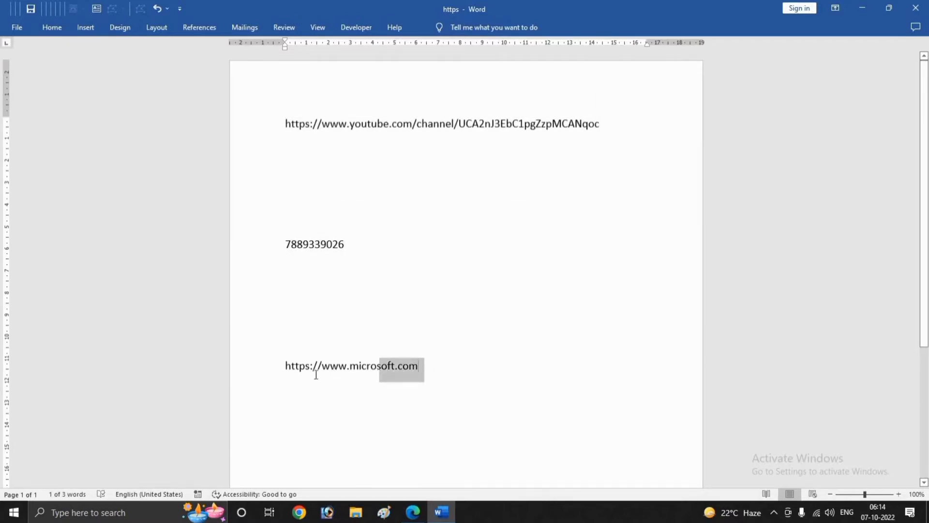
drag(419, 366, 353, 366)
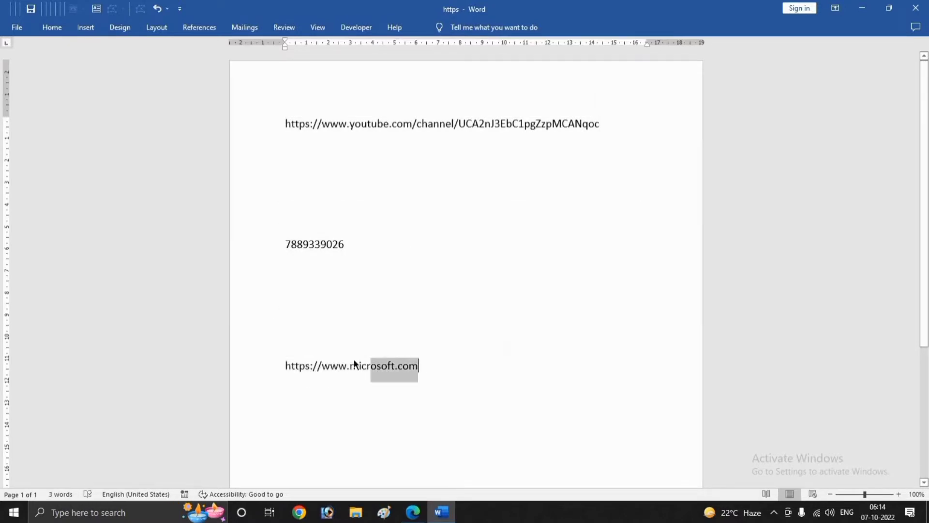
click(370, 270)
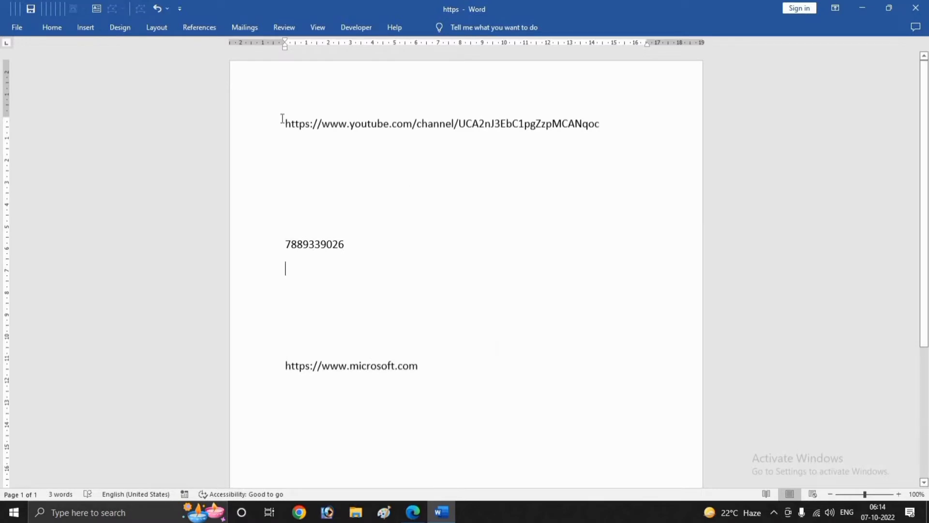
drag(283, 121, 481, 384)
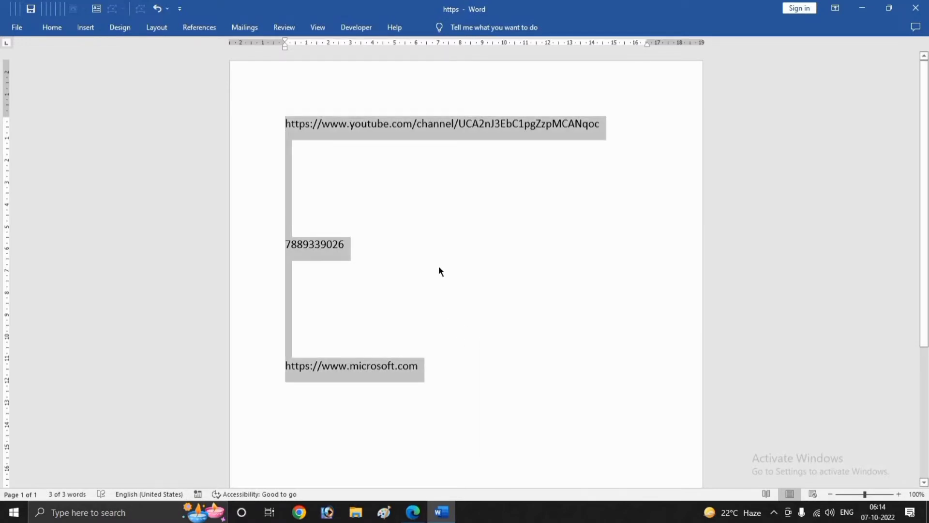
click(318, 201)
key(Up)
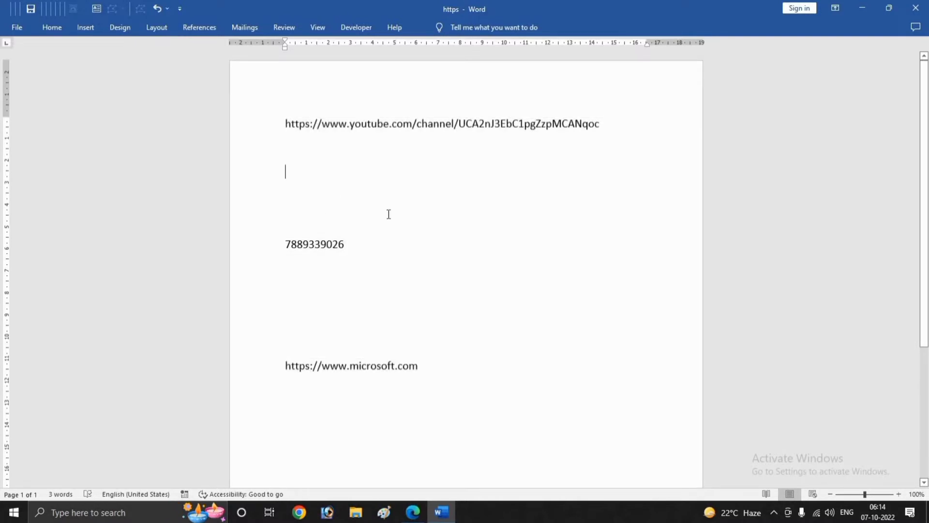
key(Up)
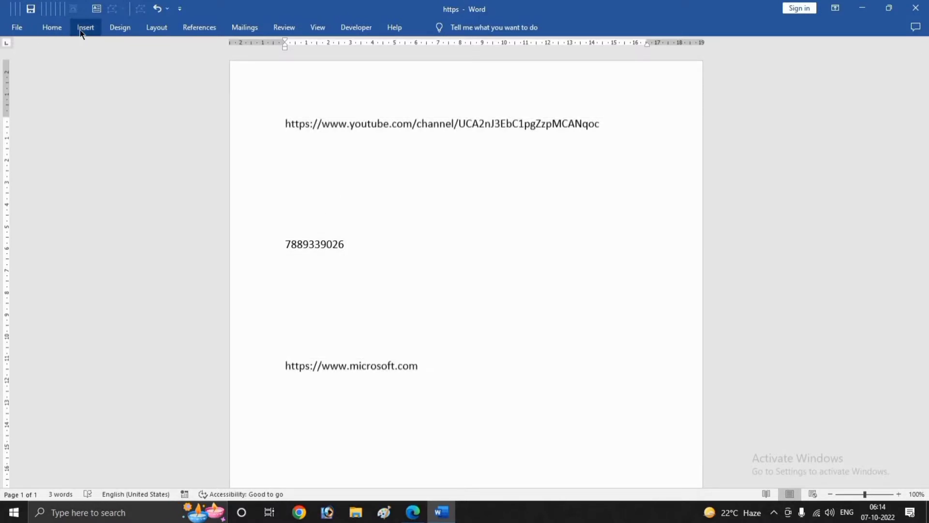
Step: Open My Add-ins from the Insert tab to list installed add-ins such as QR4Office
click(81, 30)
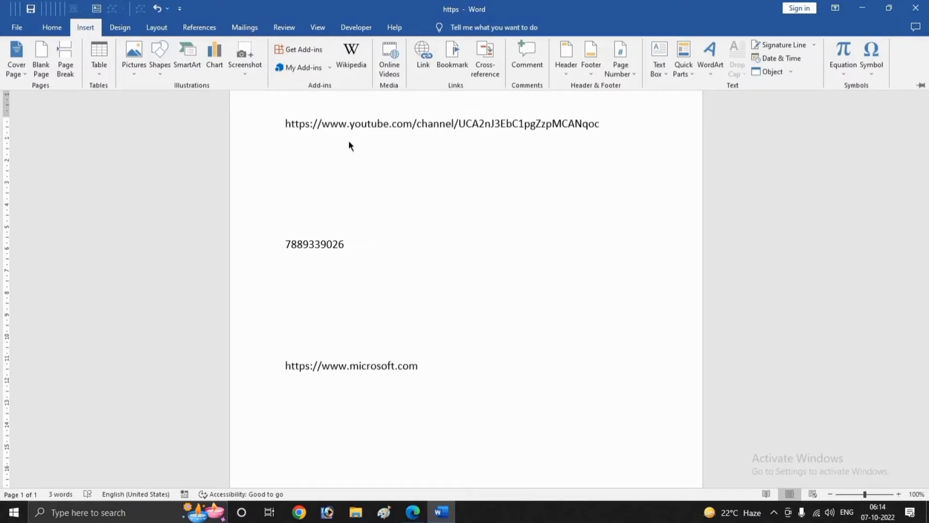
click(300, 67)
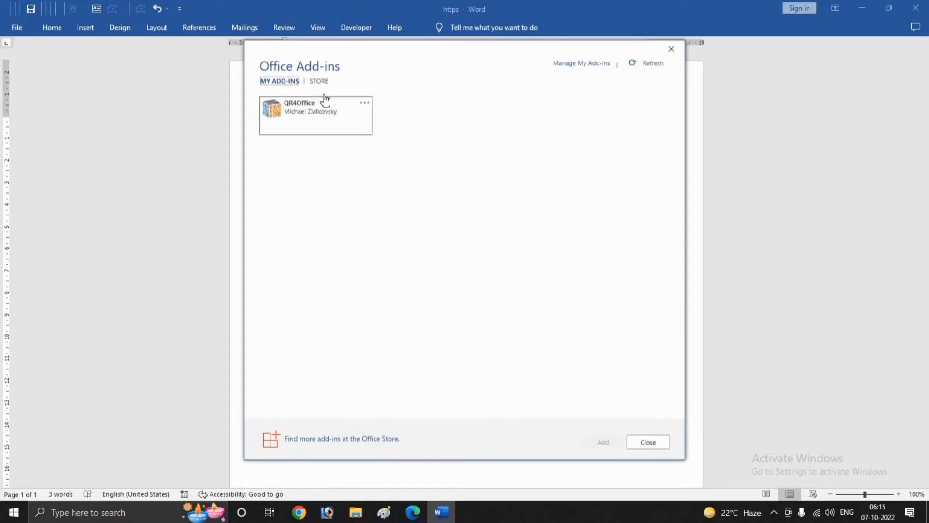
Step: Search the Office add-in store for 'QR CODE'
click(319, 82)
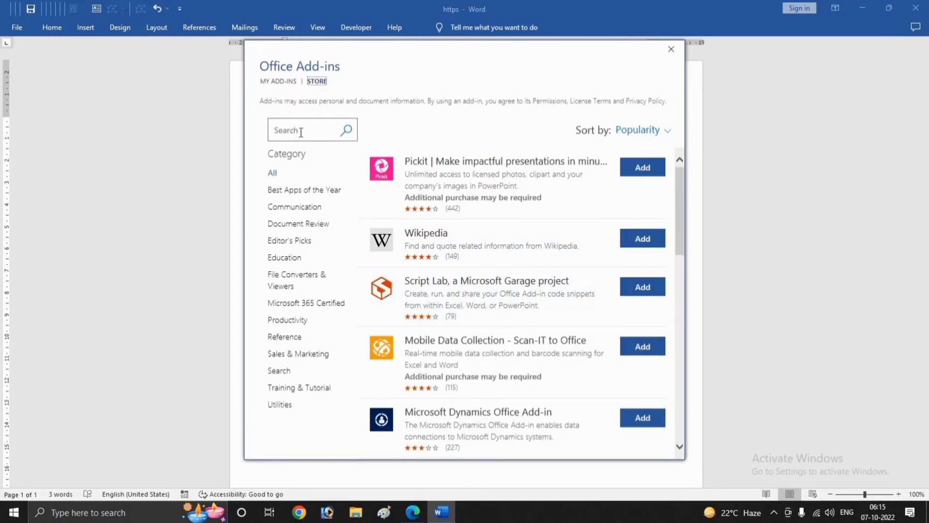
click(302, 131)
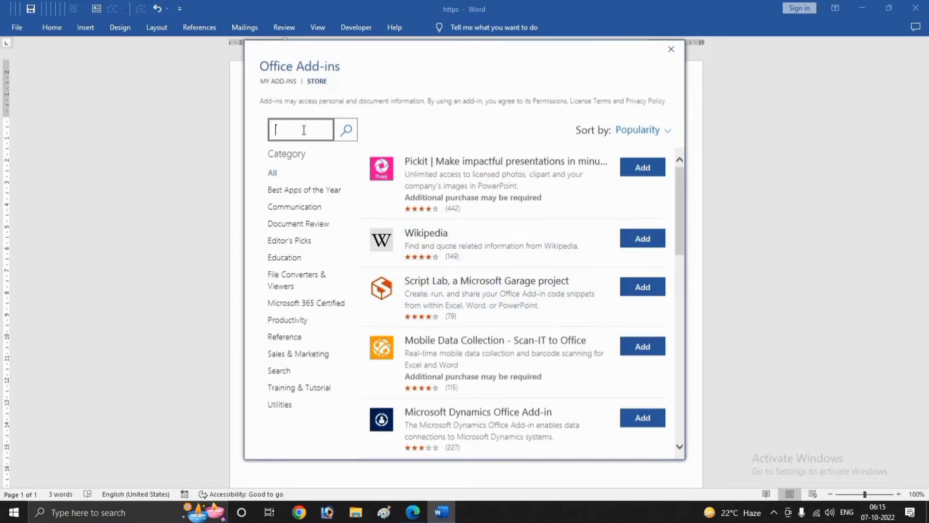
text(QR CODE)
click(347, 135)
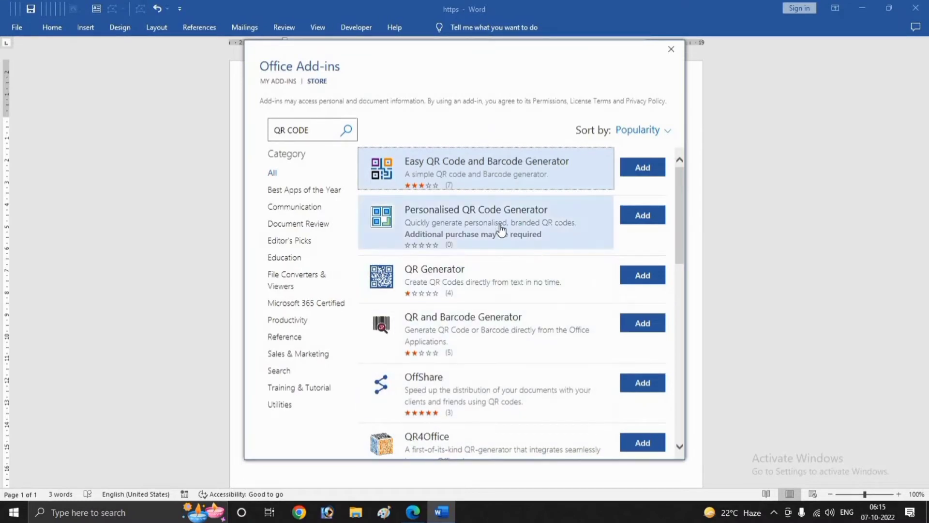
Step: Look through the QR CODE results and add the QR4Office add-in
scroll(500, 230, down, 3)
scroll(421, 361, down, 10)
scroll(465, 258, up, 2)
scroll(452, 211, up, 5)
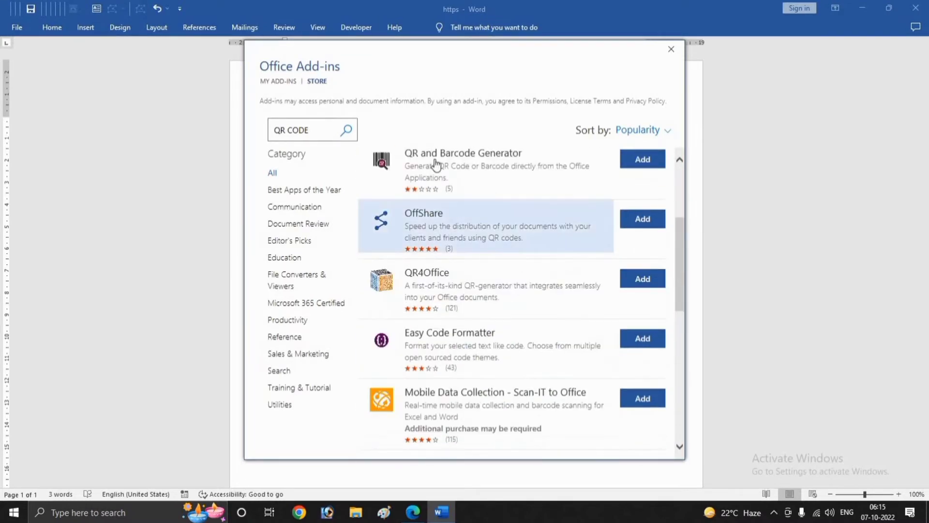
scroll(443, 334, up, 5)
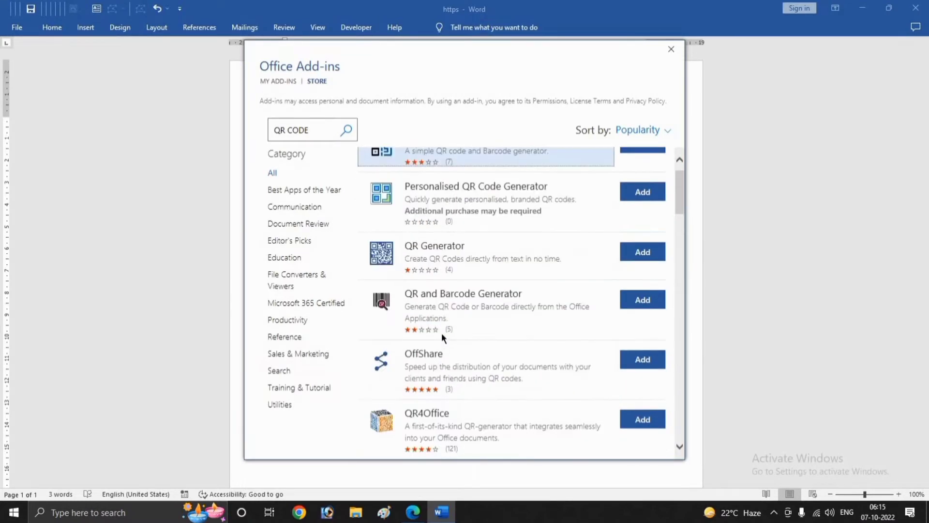
scroll(441, 332, up, 1)
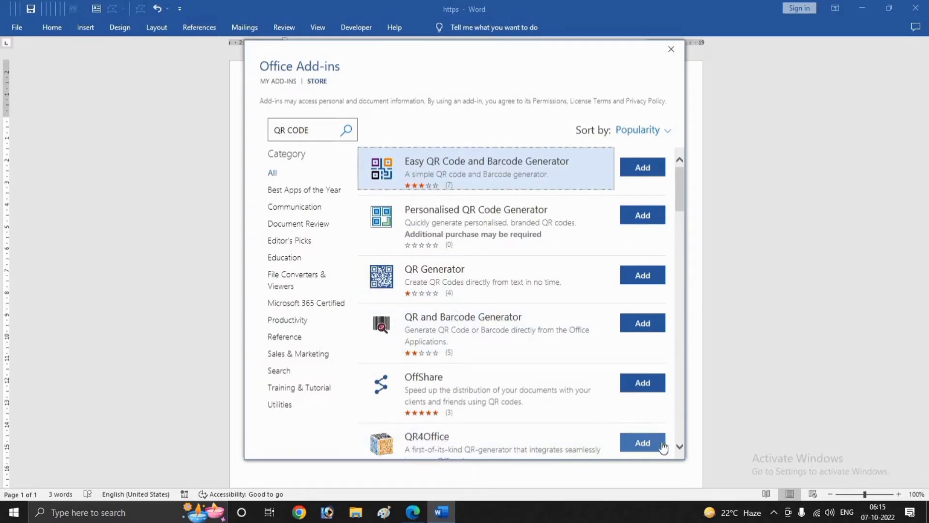
click(642, 443)
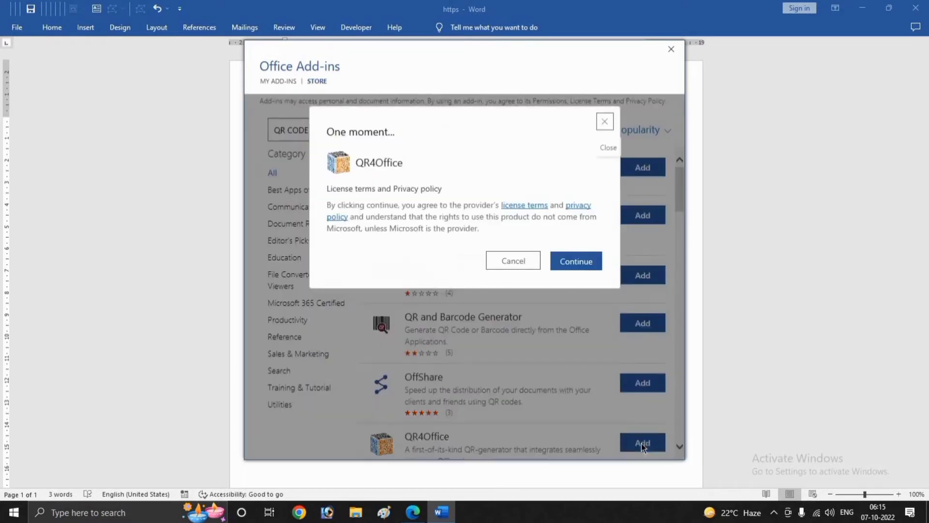
Step: Accept the QR4Office license terms and set the code prefix to custom
click(578, 262)
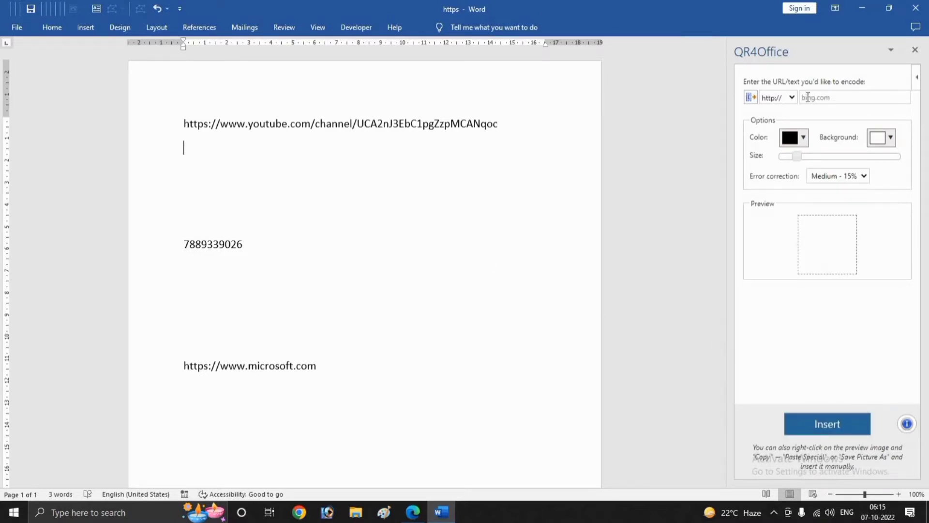
click(792, 99)
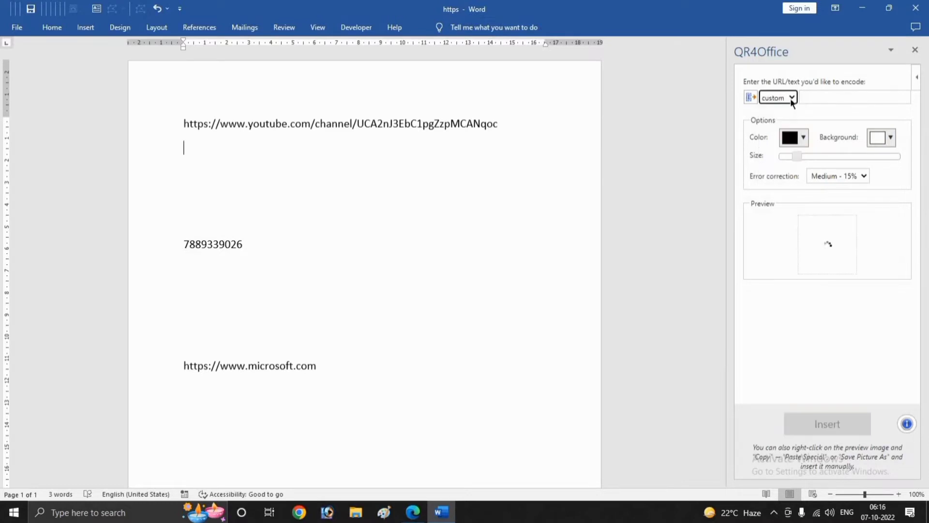
click(791, 98)
click(775, 170)
click(794, 99)
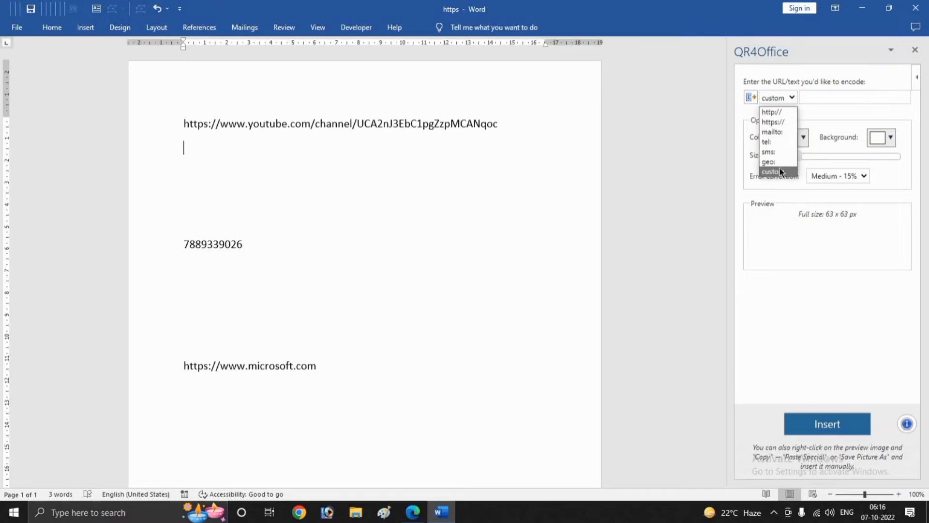
click(792, 170)
Step: Keep the custom prefix, clear a partly typed URL, and place the cursor in the YouTube URL
click(826, 96)
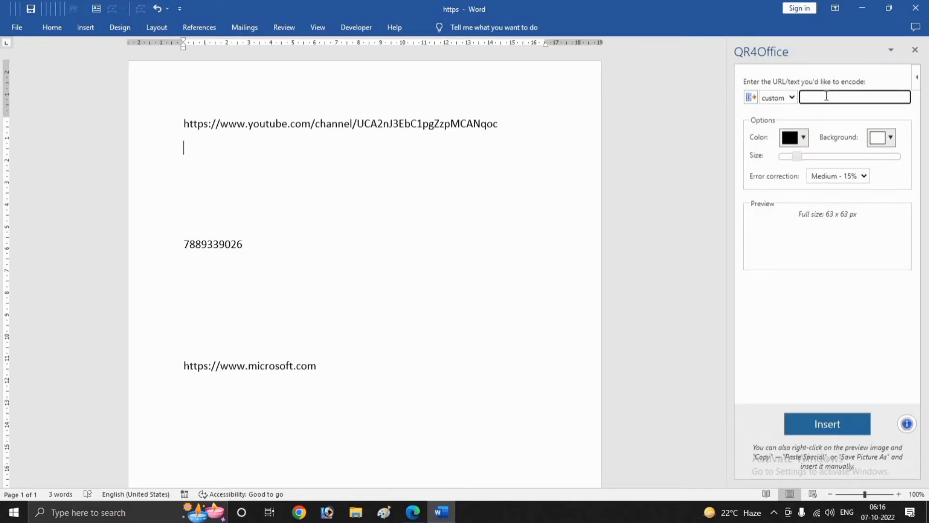
click(793, 98)
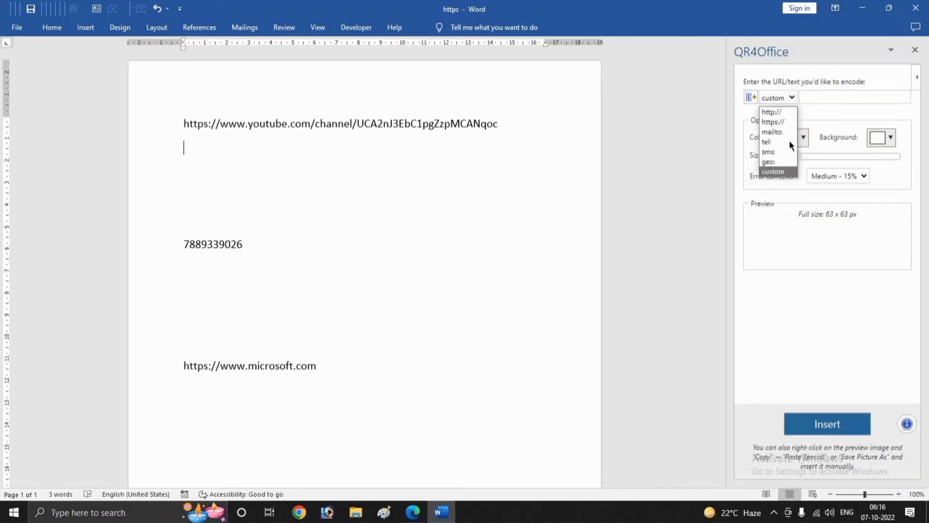
click(773, 172)
click(825, 92)
click(814, 99)
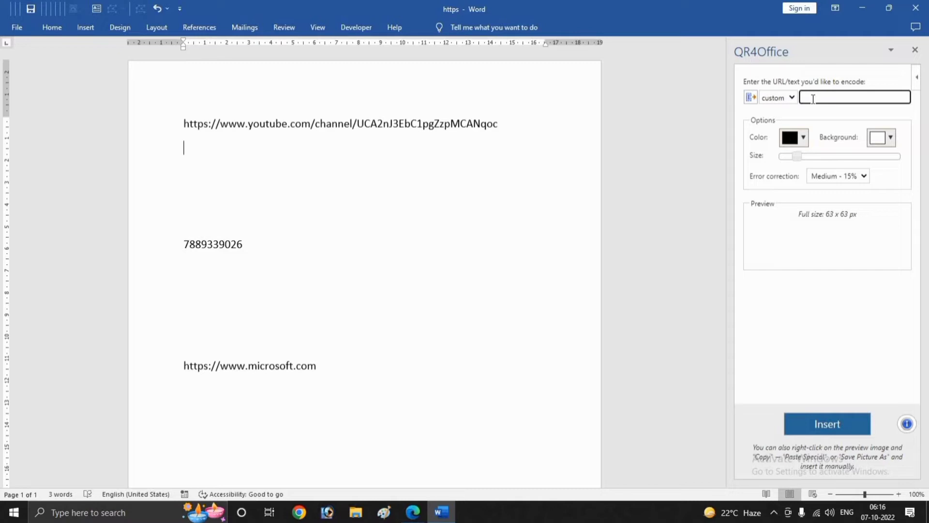
text(htt)
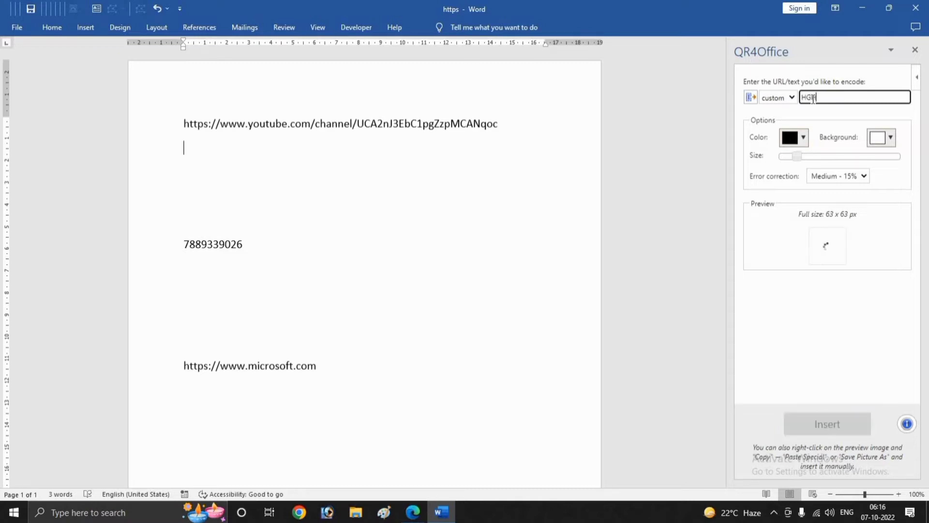
text(ps://w)
key(BackSpace)
key(BackSpace)
key(BackSpace)
key(BackSpace)
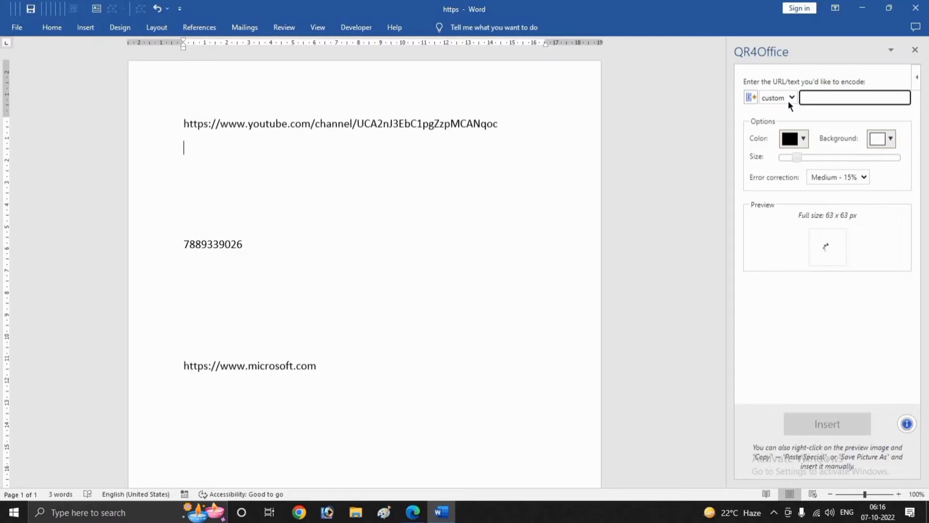
click(790, 98)
click(773, 172)
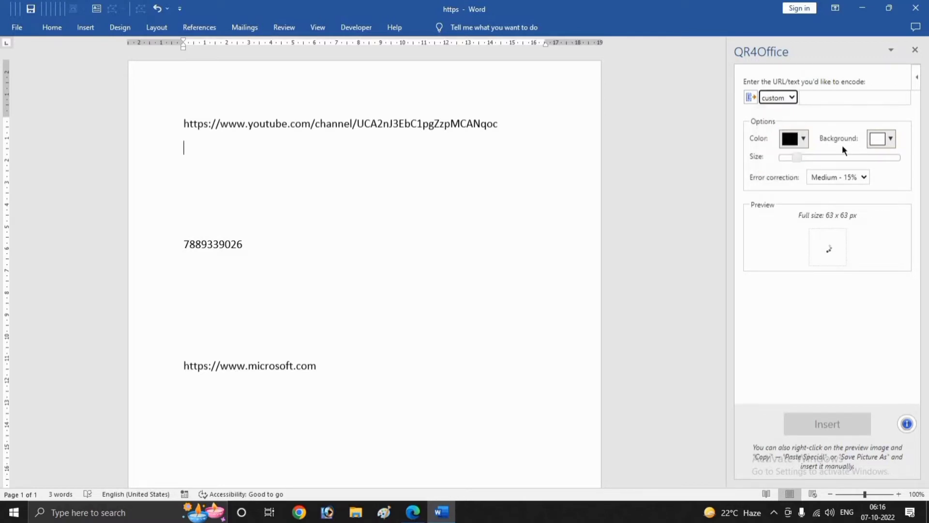
click(353, 125)
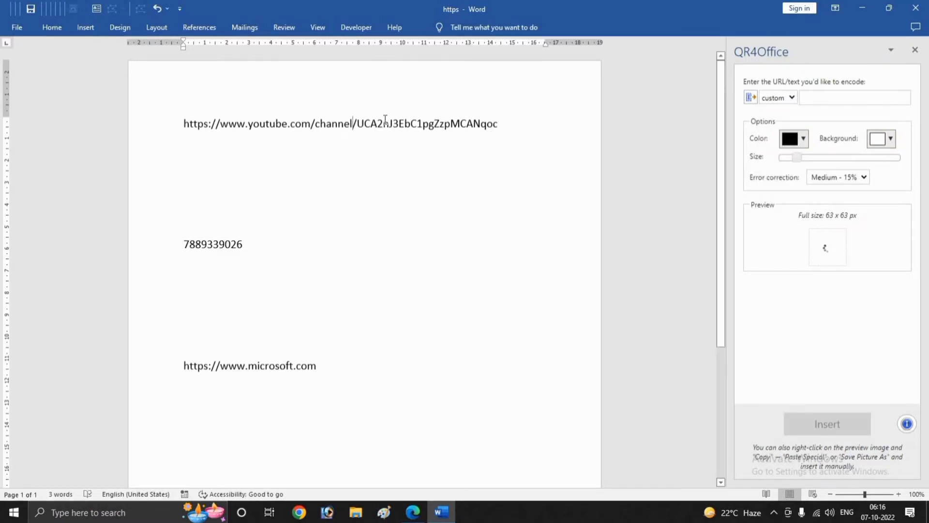
Step: Copy the YouTube channel URL from the document and paste it into the QR4Office encode box
drag(349, 124, 172, 121)
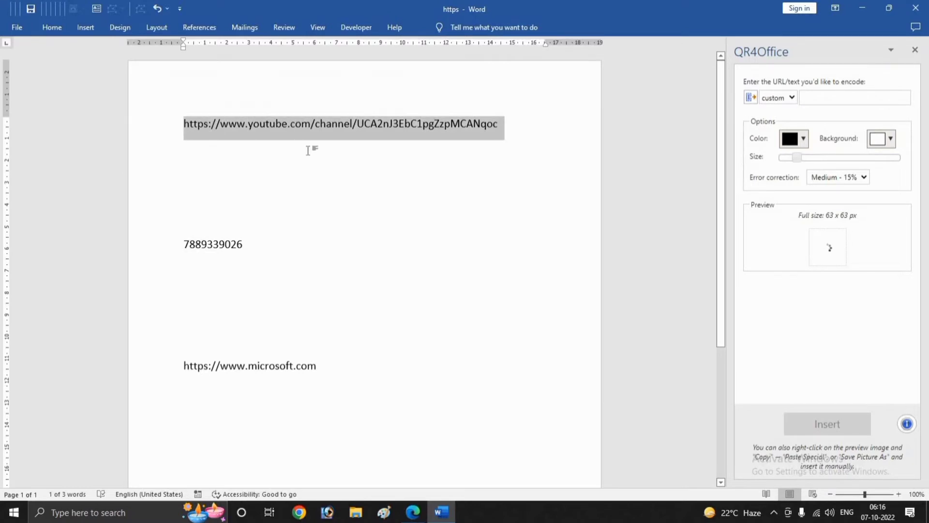
click(859, 98)
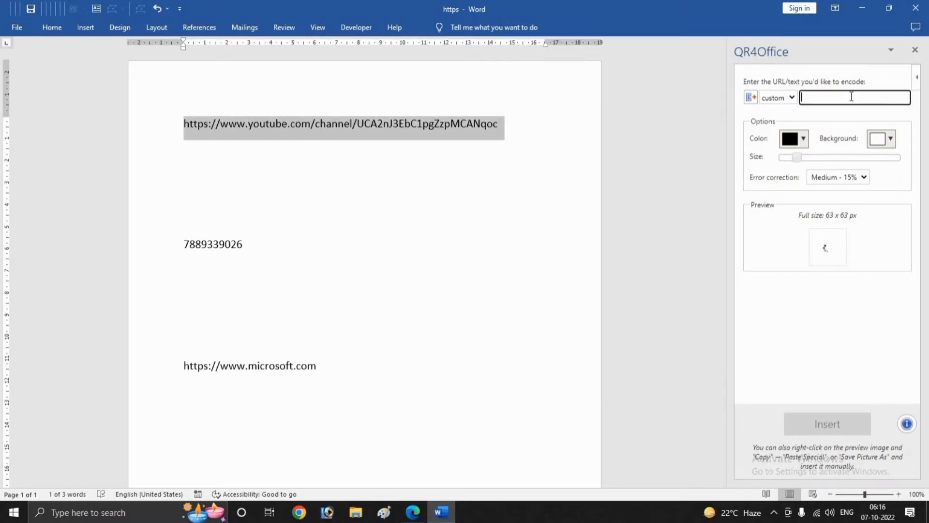
text(https://www.youtube.com/channel/UCA2nJ3EbC1pgZzpMCANqoc)
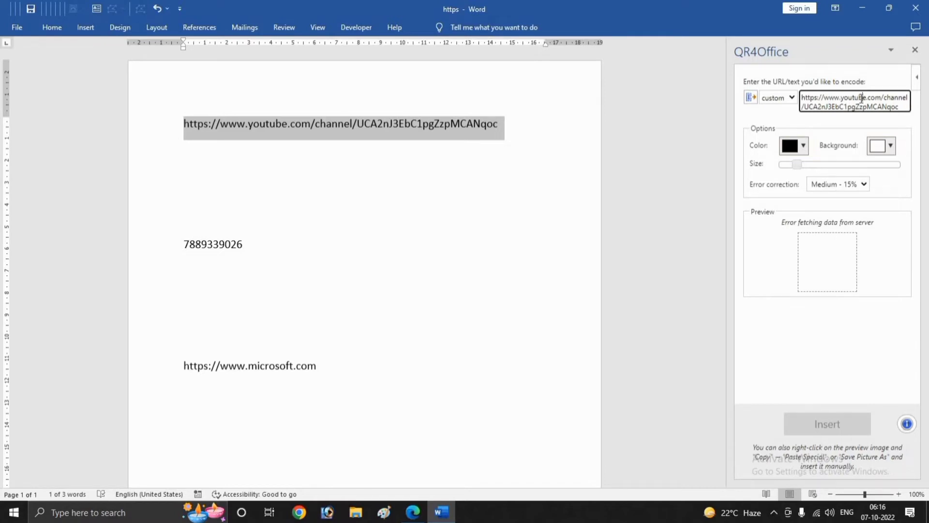
key(ctrl+a)
key(ctrl+c)
key(BackSpace)
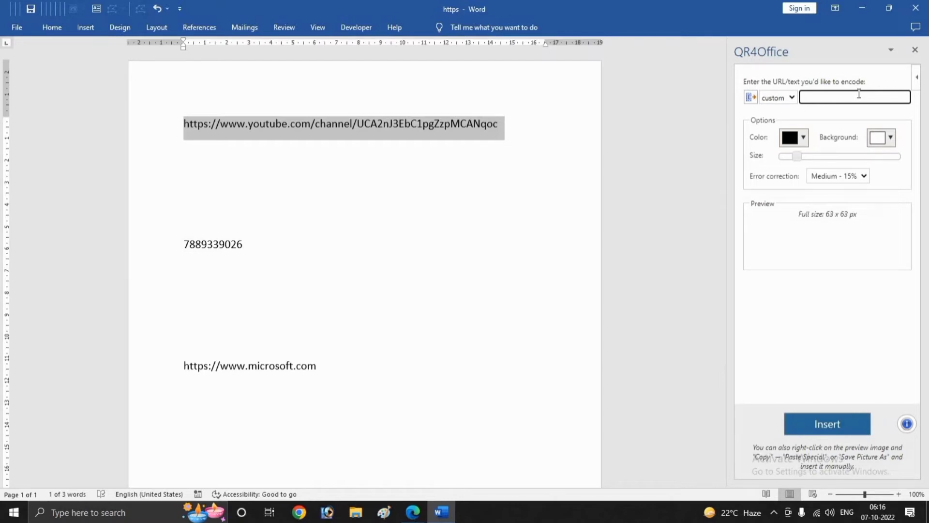
key(ctrl+v)
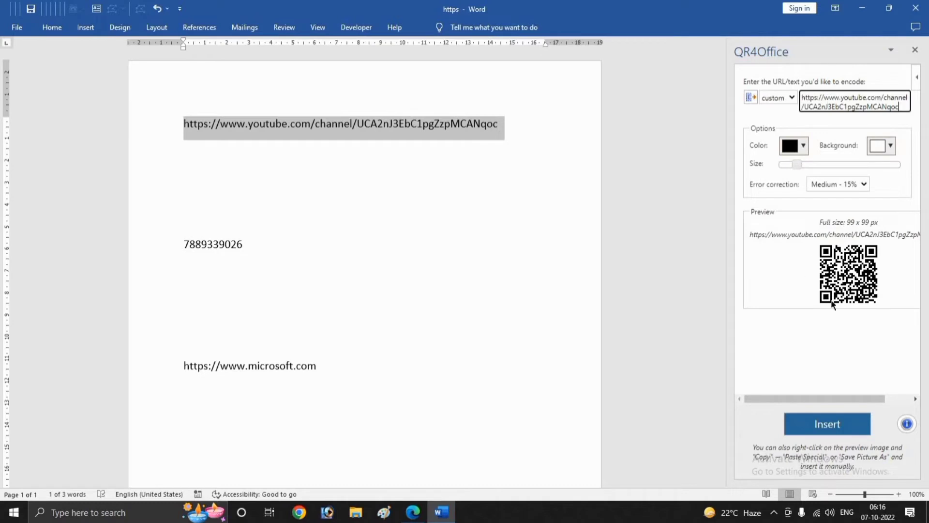
Step: Give the YouTube QR code a yellow-orange background while keeping its modules black
click(804, 151)
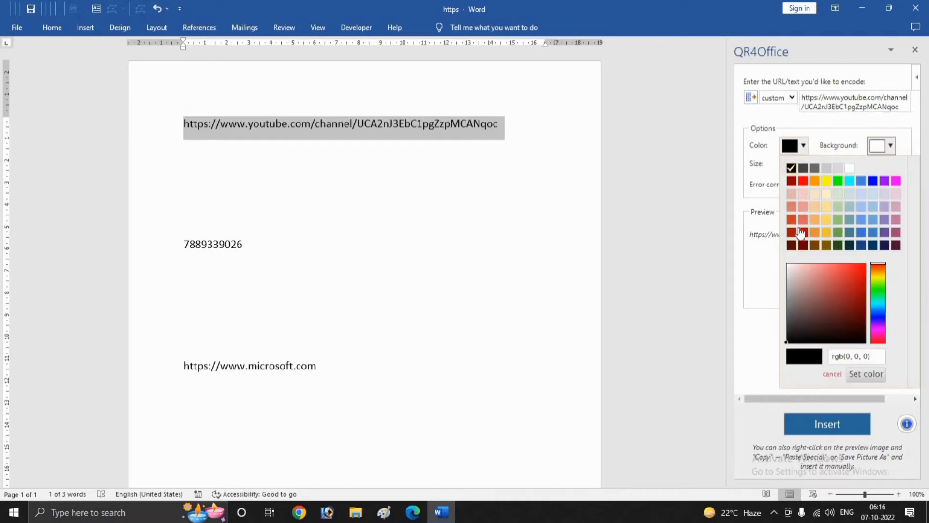
click(819, 205)
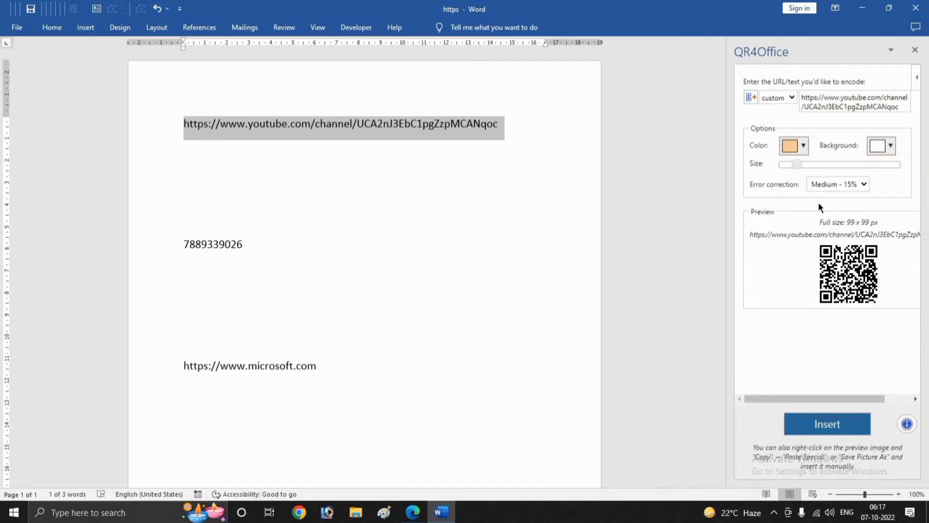
click(890, 145)
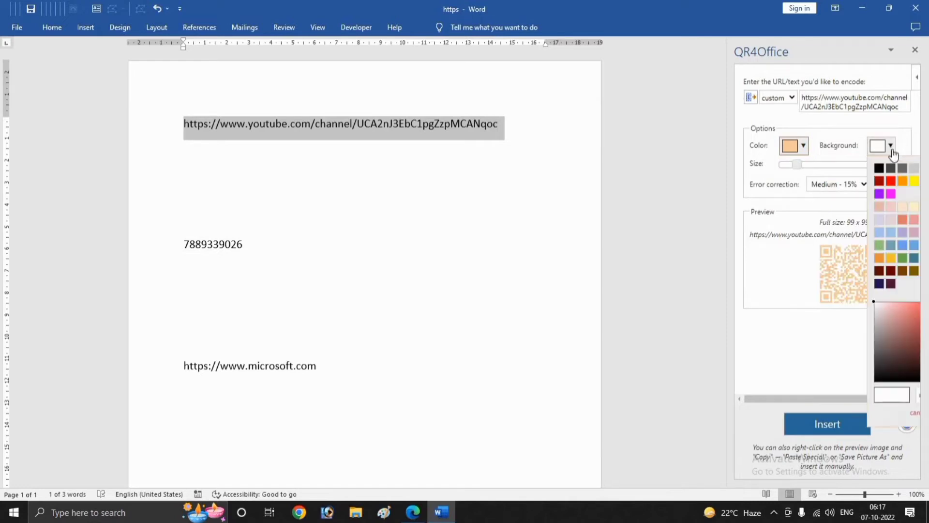
click(891, 264)
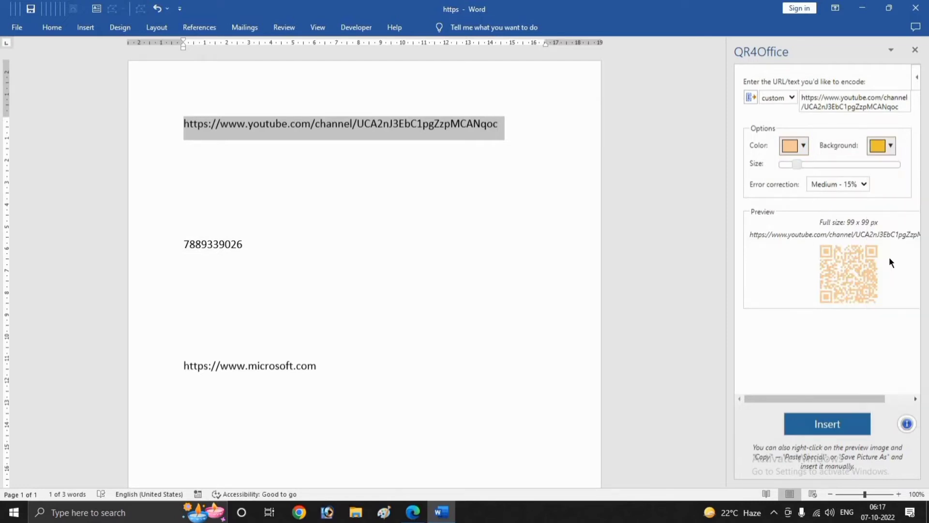
click(804, 147)
click(199, 156)
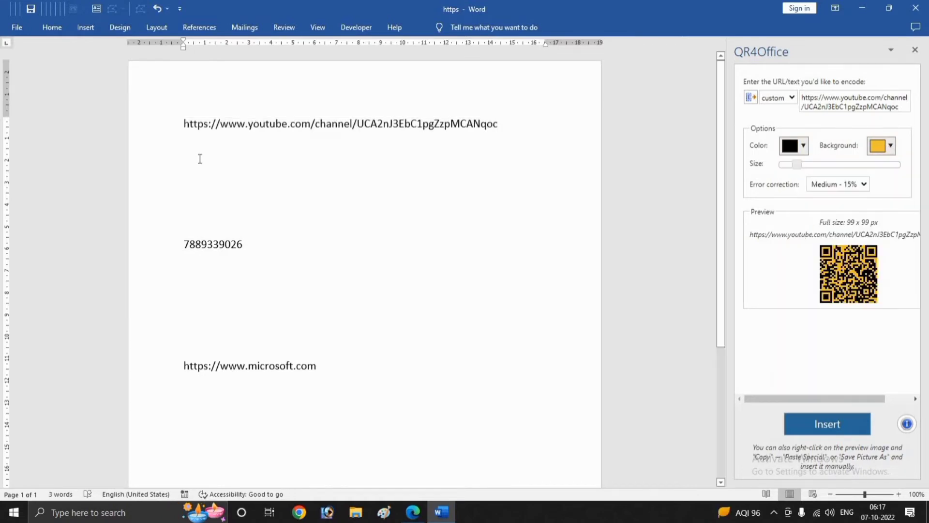
Step: Insert the yellow-backed YouTube QR code, wrap it In Front of Text, and drag it beneath the URL
click(842, 425)
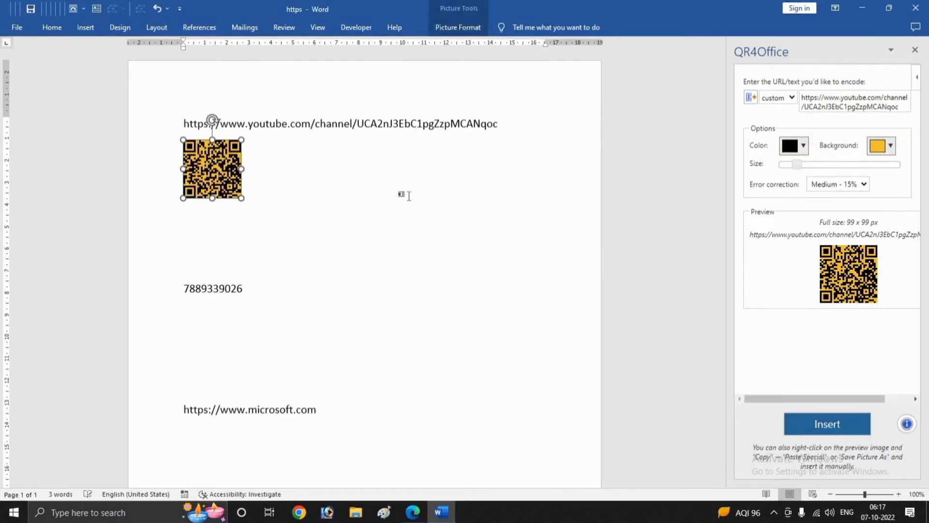
click(232, 172)
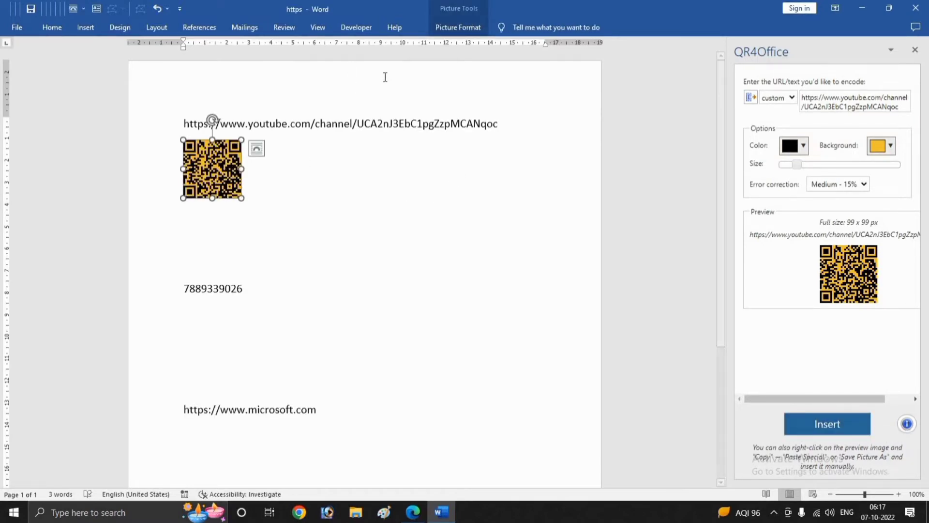
click(457, 27)
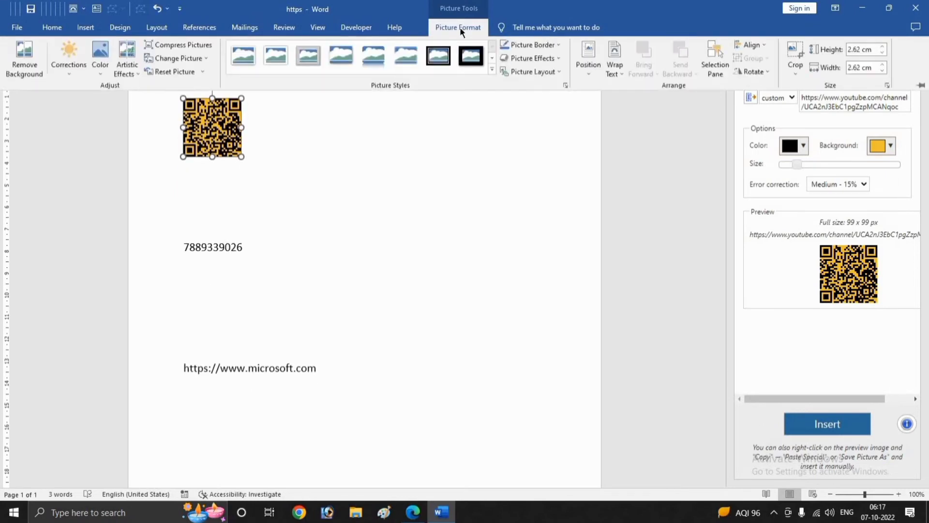
click(615, 65)
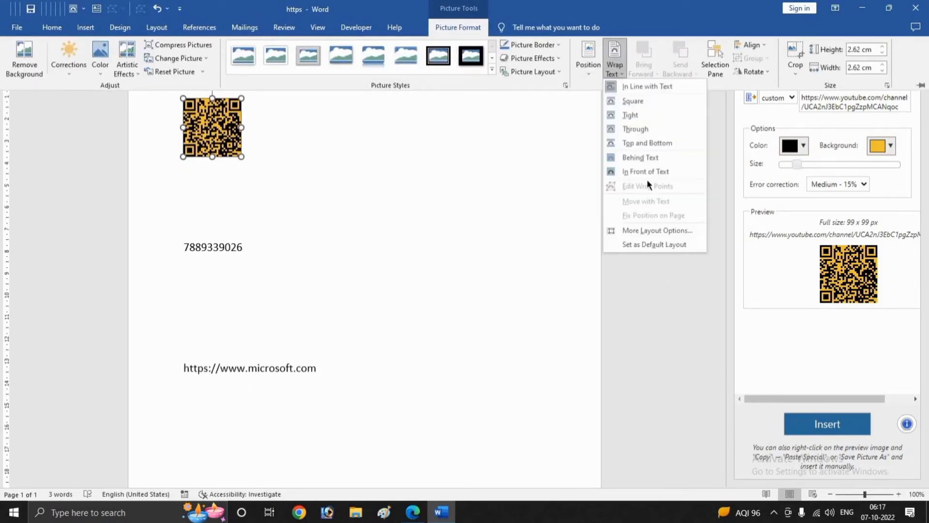
click(651, 171)
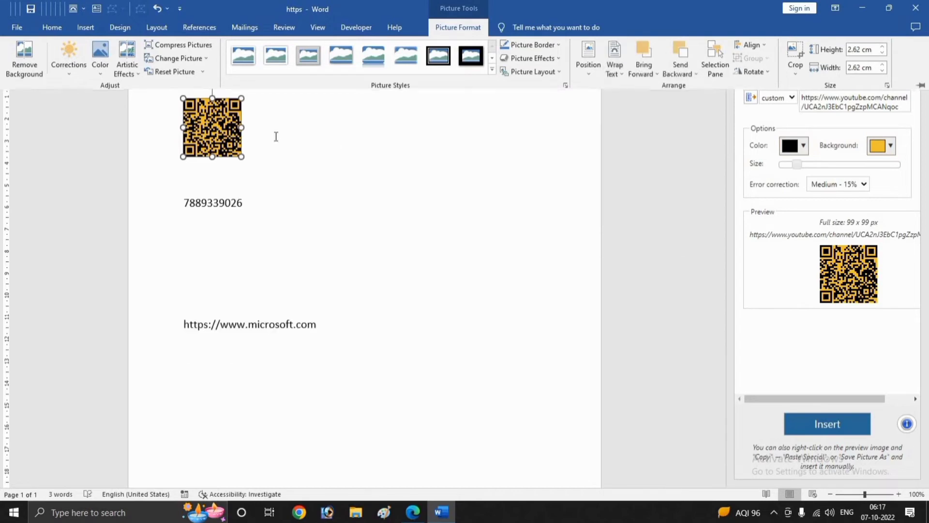
mouse_move(202, 122)
mouse_down()
mouse_move(226, 148)
mouse_move(395, 158)
mouse_move(377, 127)
mouse_up()
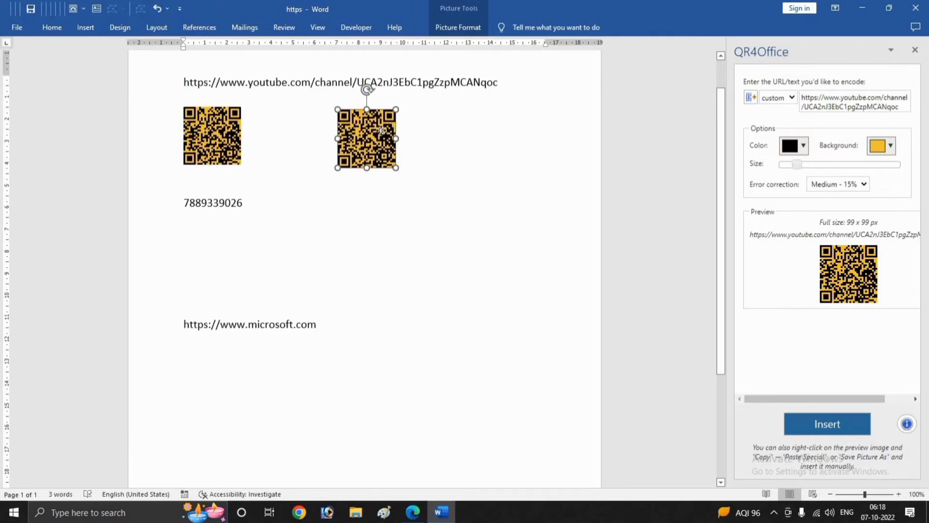
click(251, 206)
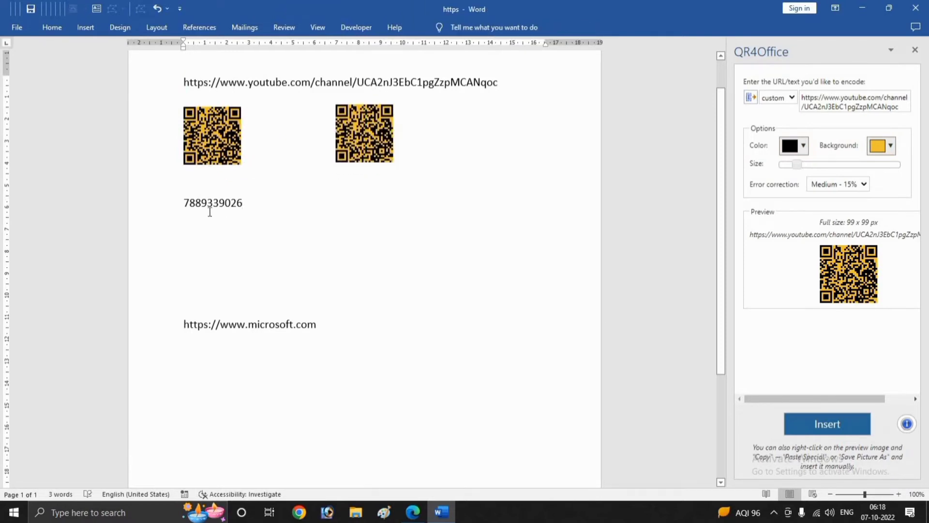
drag(246, 207, 177, 212)
key(ctrl+c)
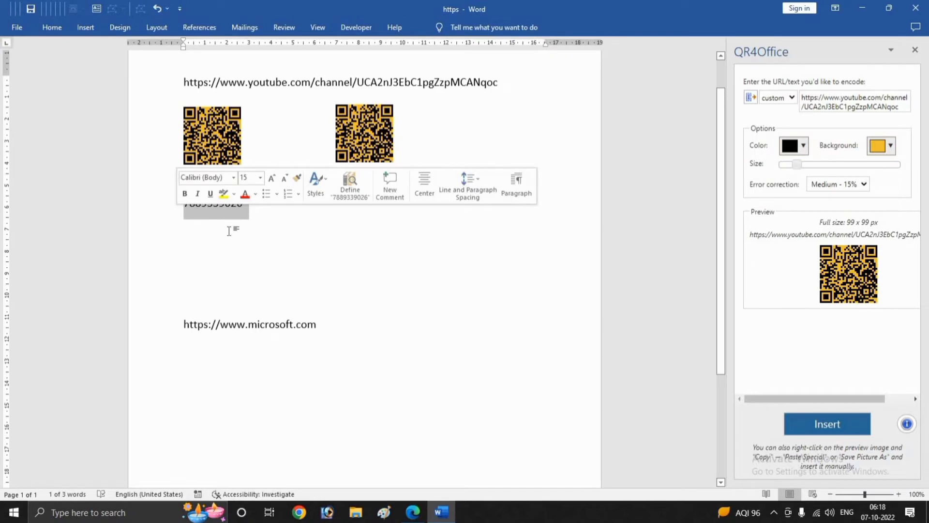
click(788, 99)
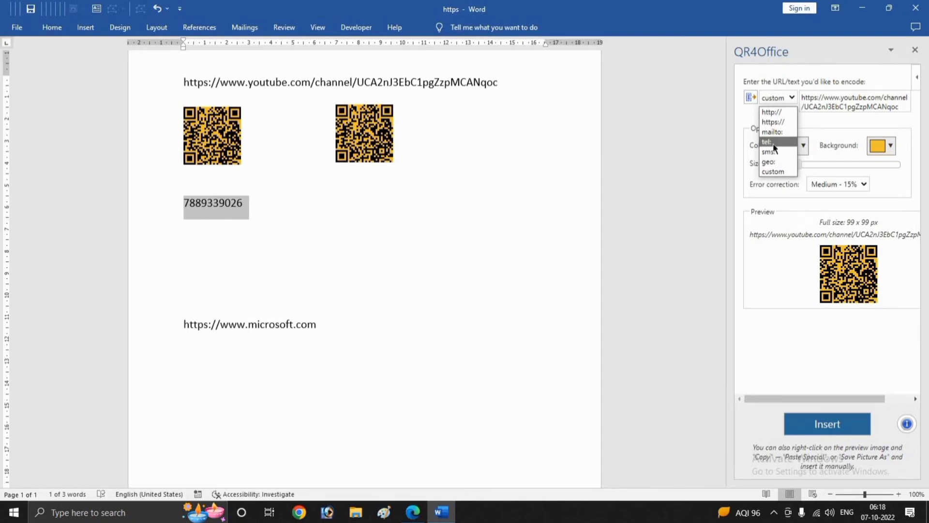
click(776, 142)
triple_click(841, 101)
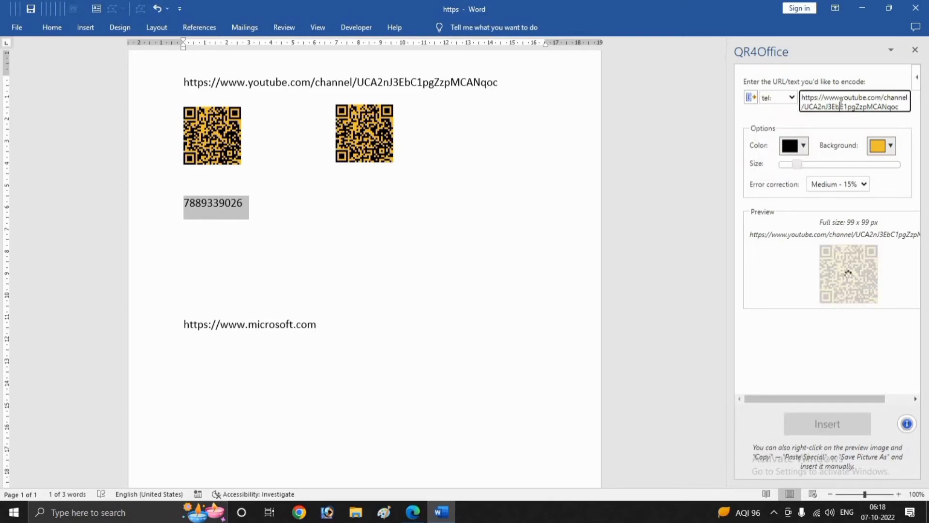
key(BackSpace)
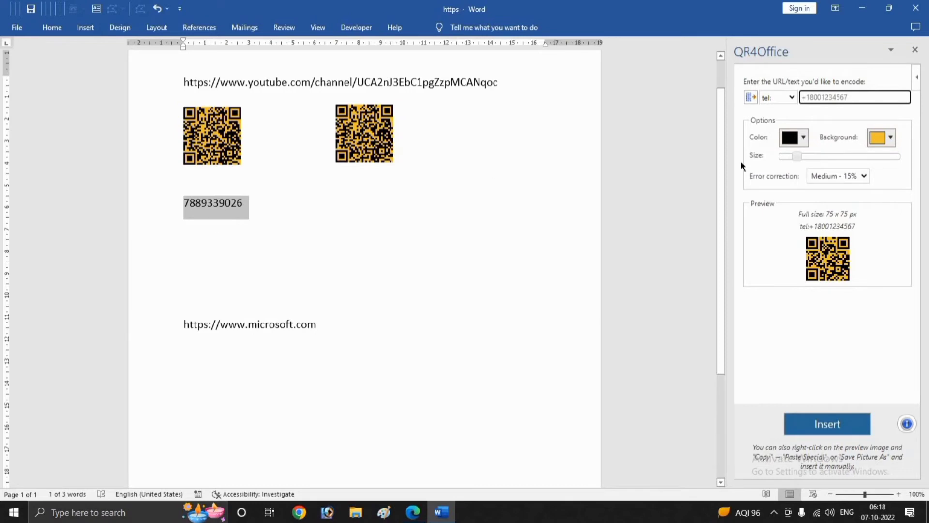
key(ctrl+v)
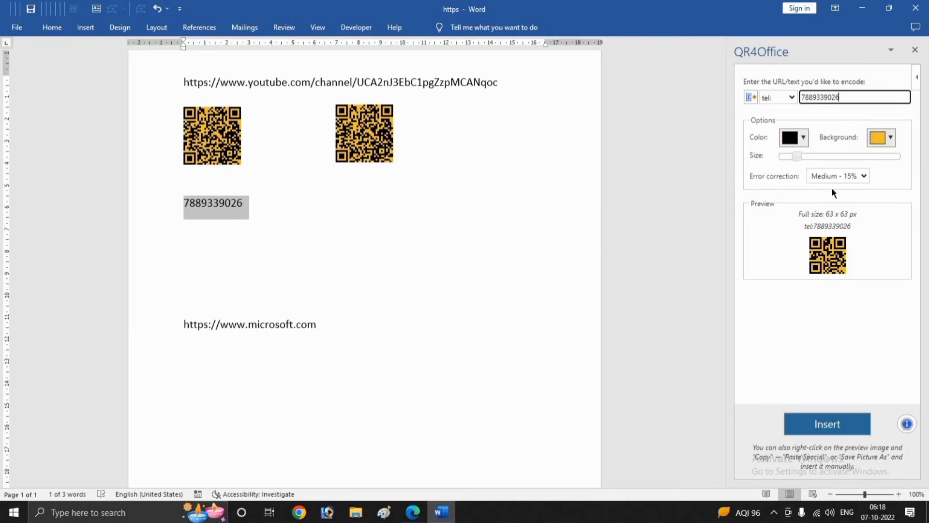
Step: Make the phone number's QR modules red and place the cursor after the number
click(803, 138)
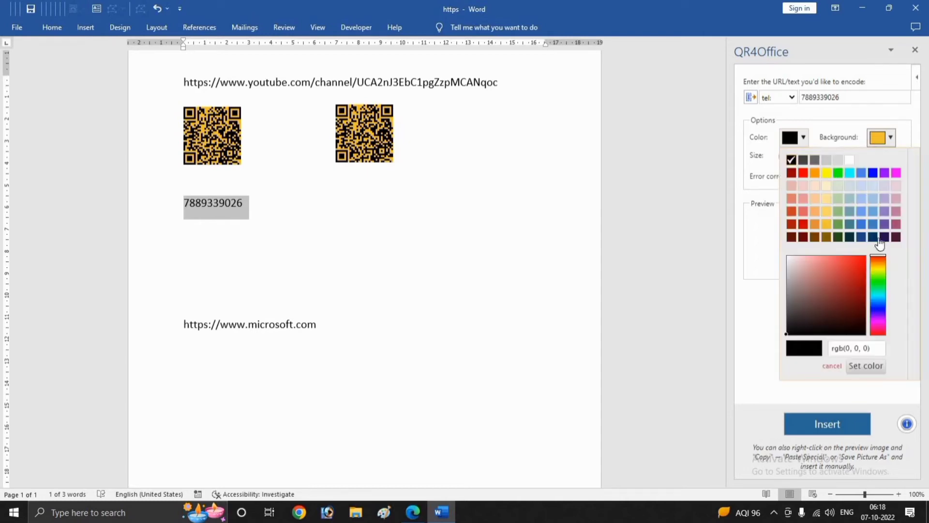
click(791, 225)
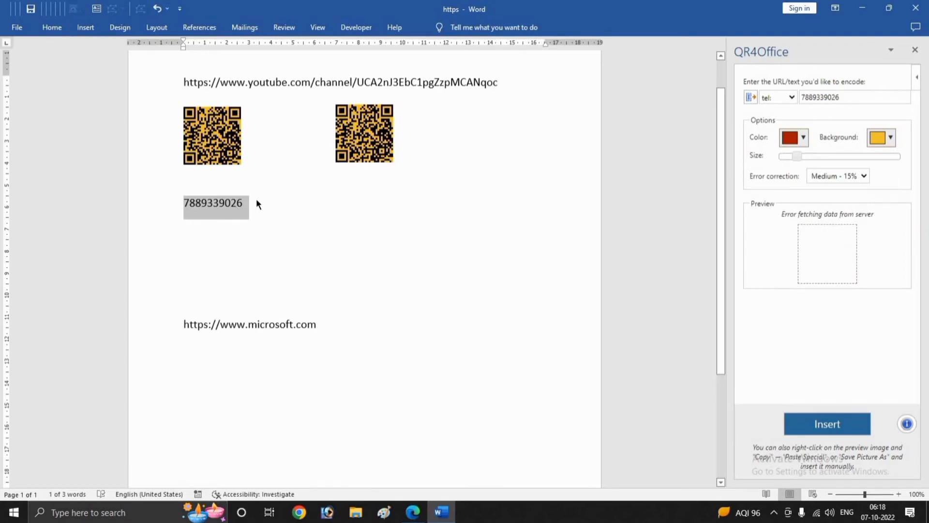
click(794, 138)
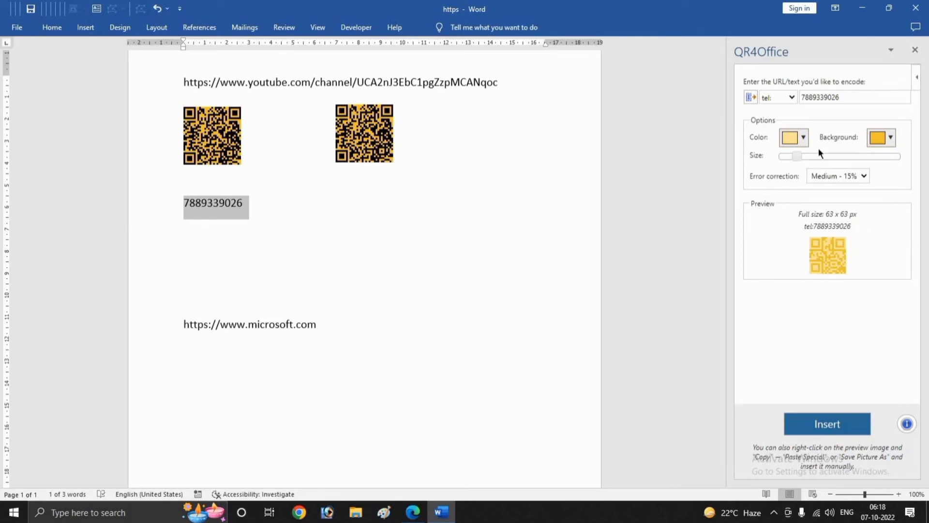
click(801, 138)
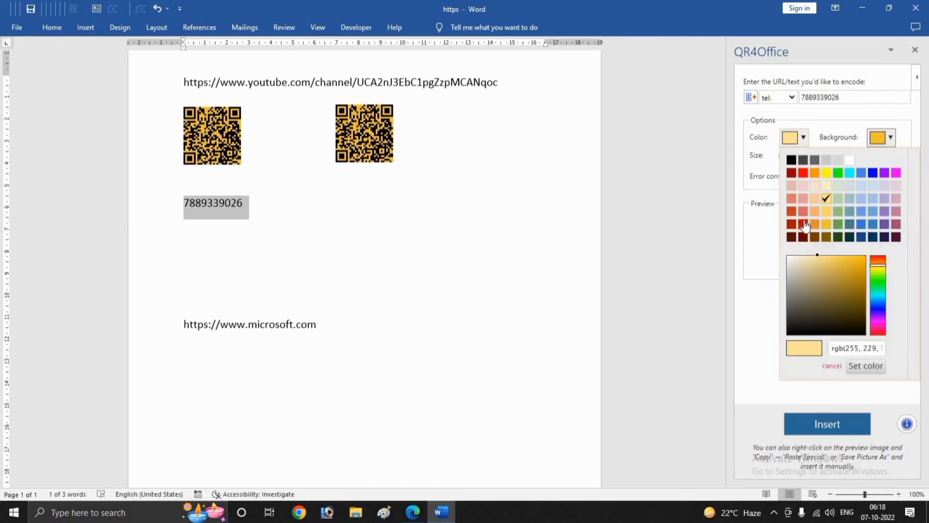
click(804, 224)
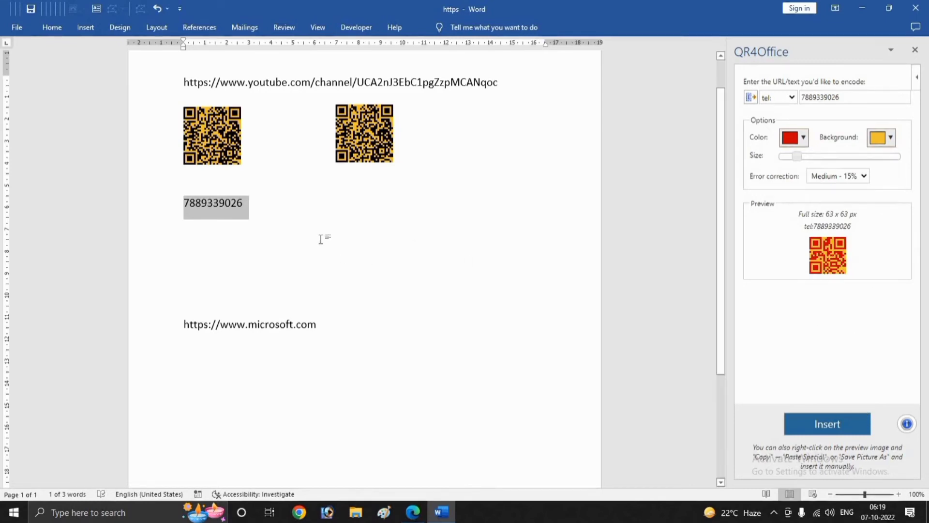
click(301, 222)
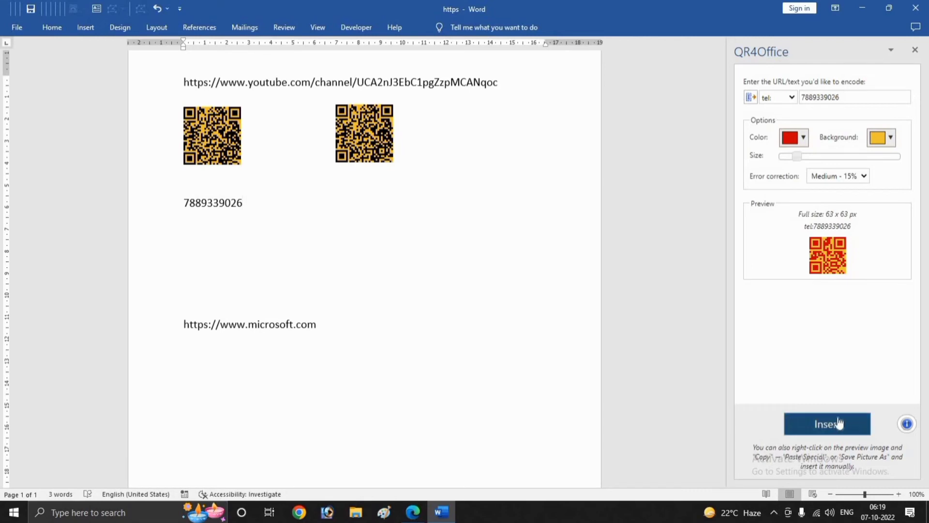
click(823, 425)
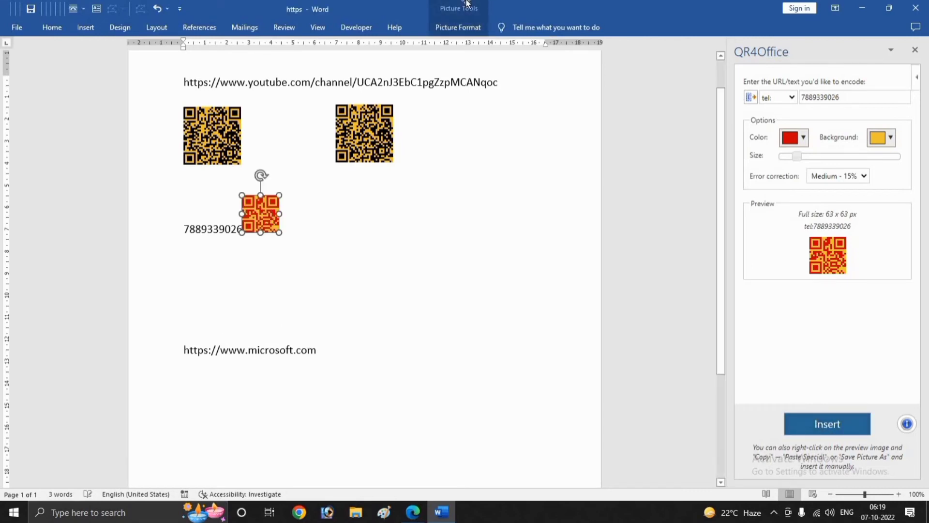
click(458, 27)
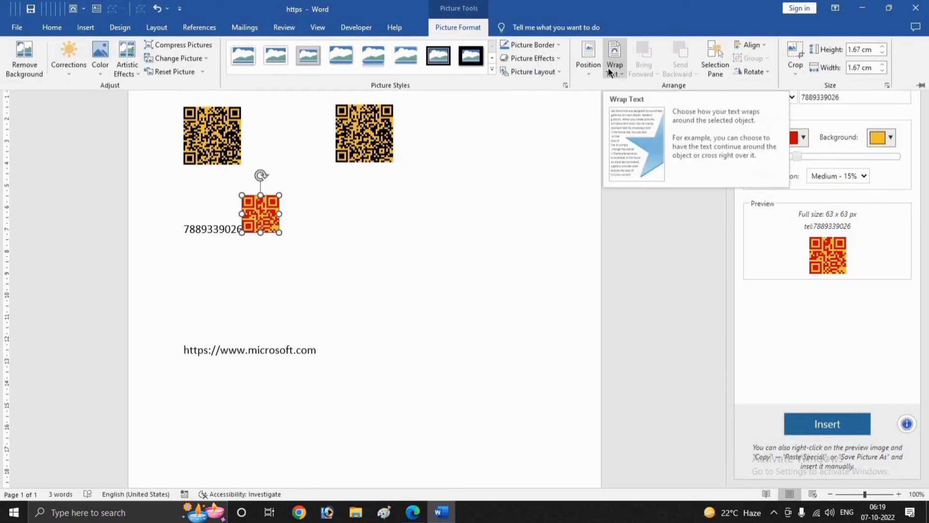
click(611, 68)
click(632, 169)
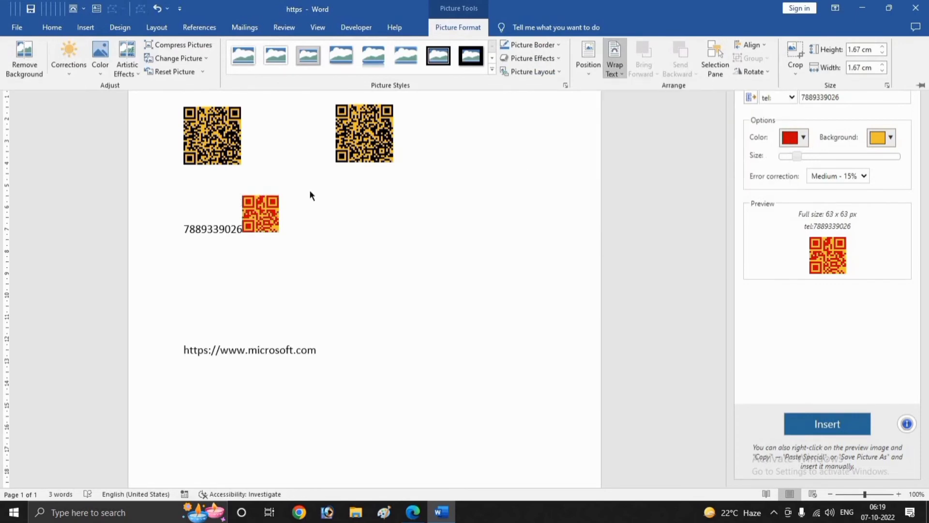
drag(262, 213, 405, 212)
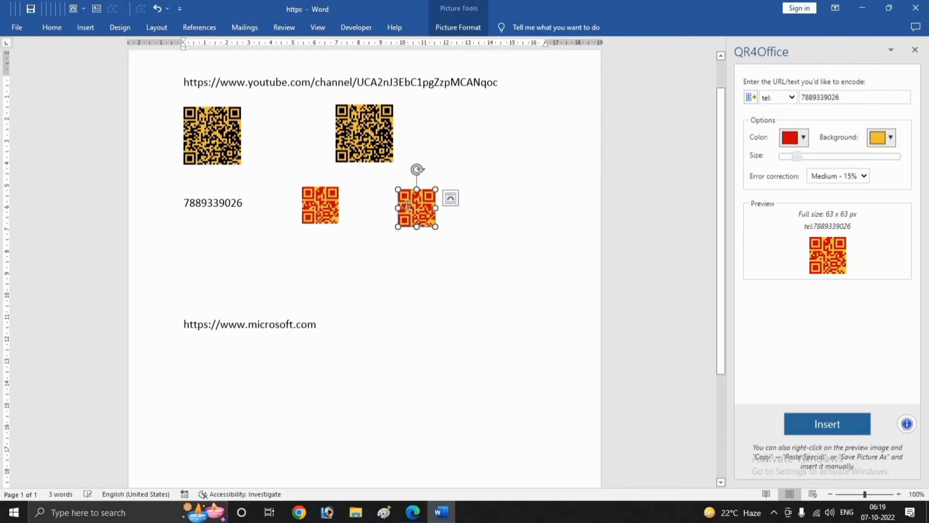
scroll(407, 205, up, 2)
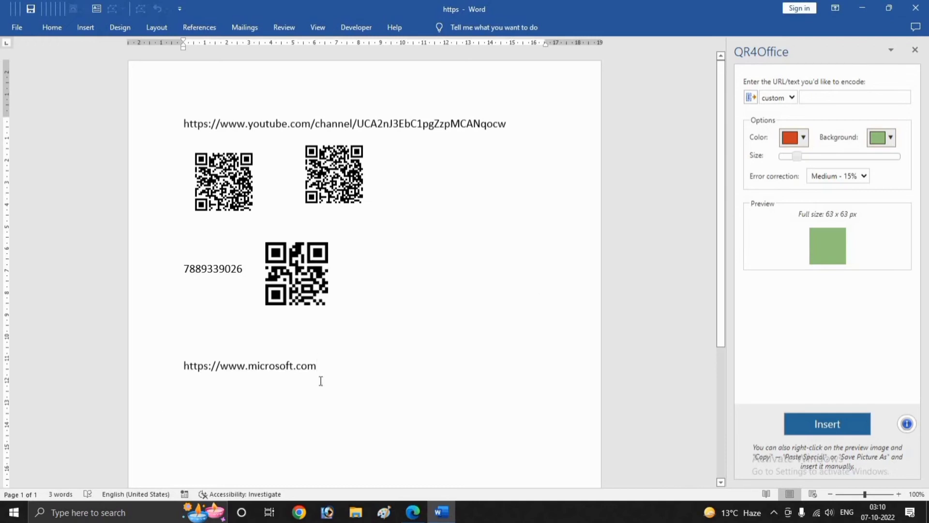
click(152, 365)
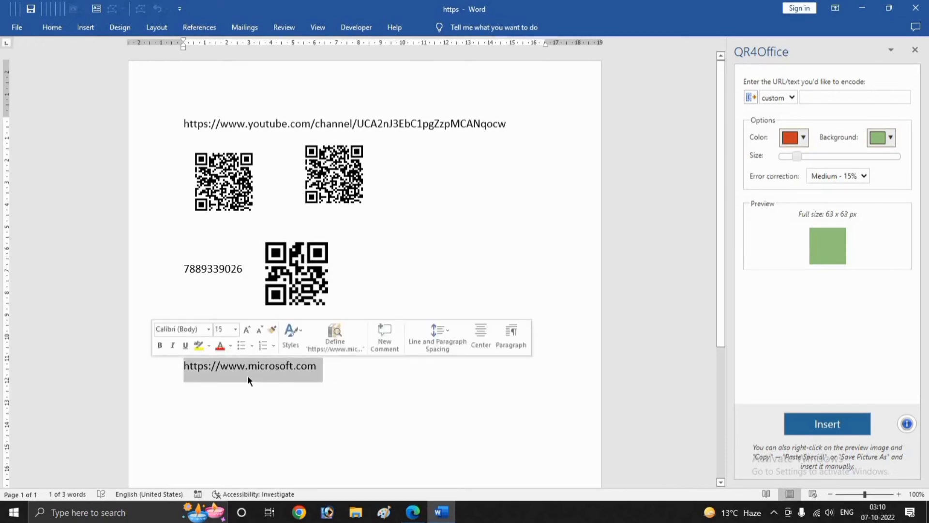
click(829, 97)
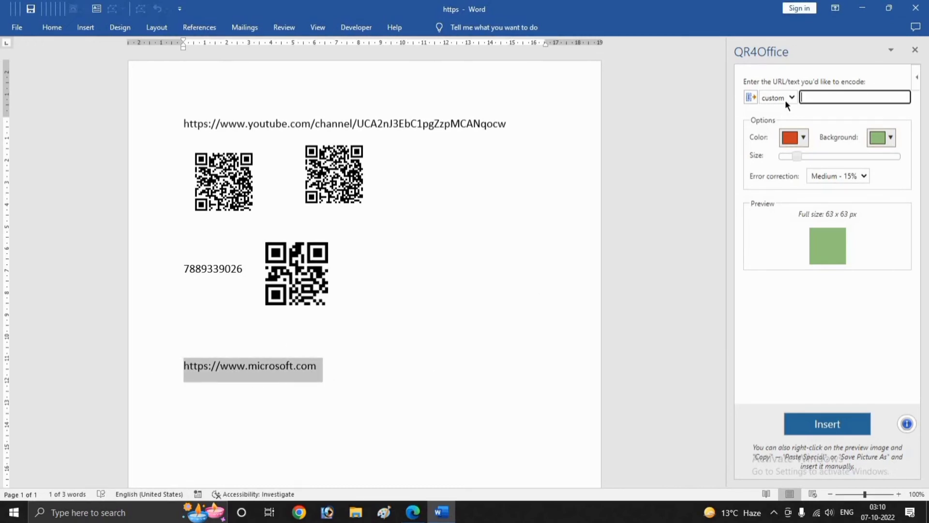
click(791, 99)
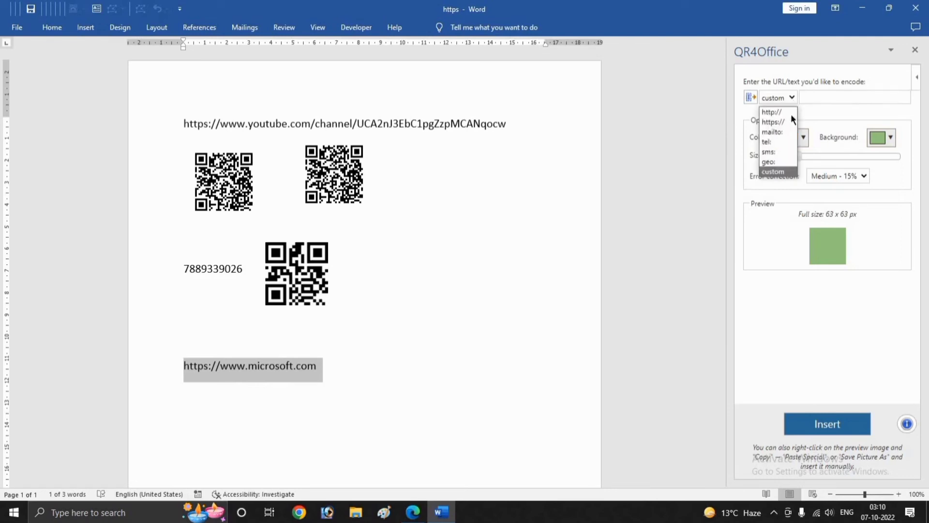
click(771, 171)
click(826, 98)
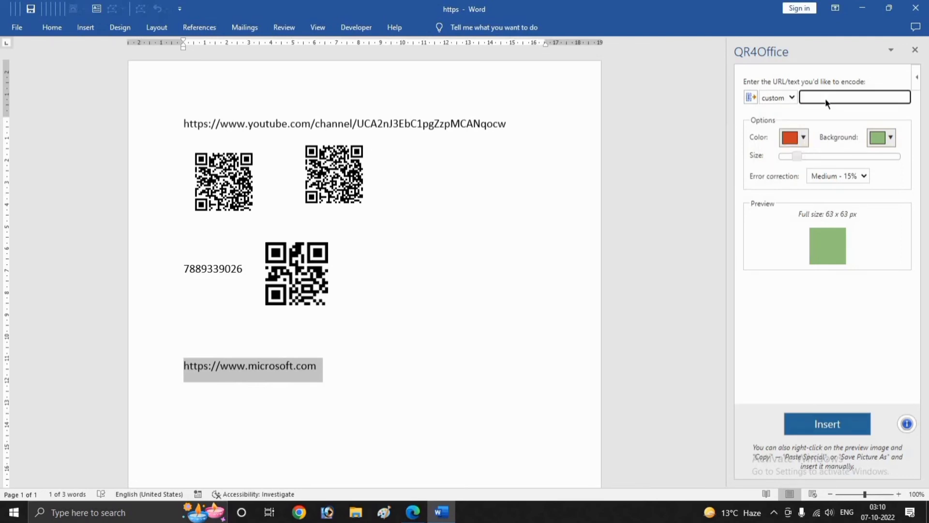
text(https://www.microsoft.com)
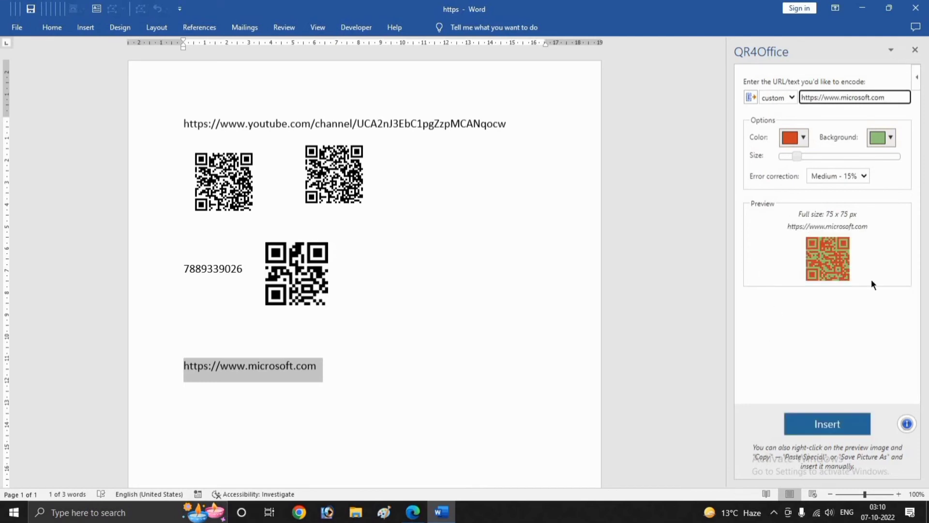
Step: Colour the microsoft.com QR code dark green on a purple background
click(804, 138)
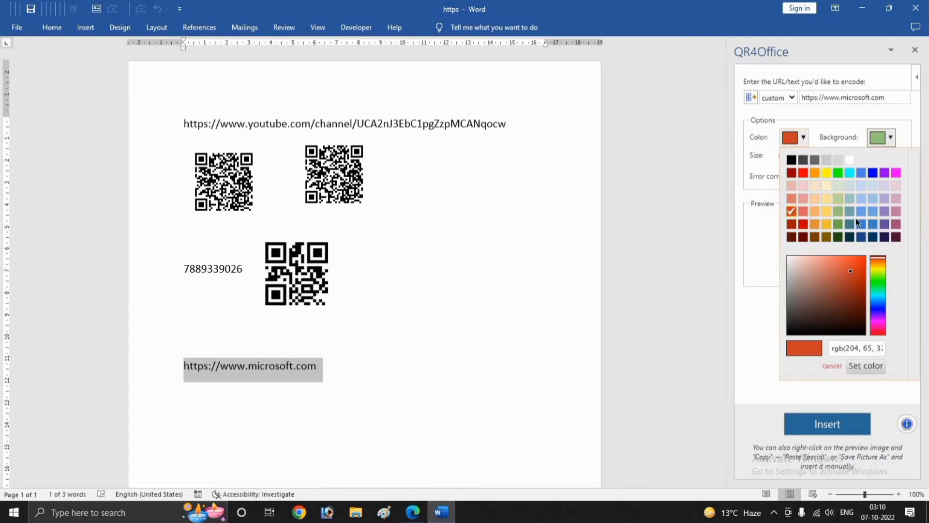
click(837, 236)
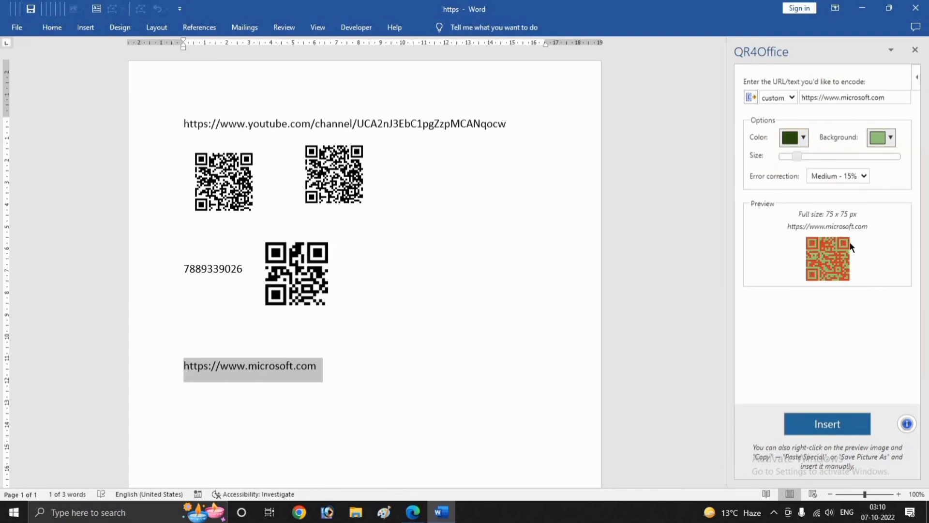
click(891, 138)
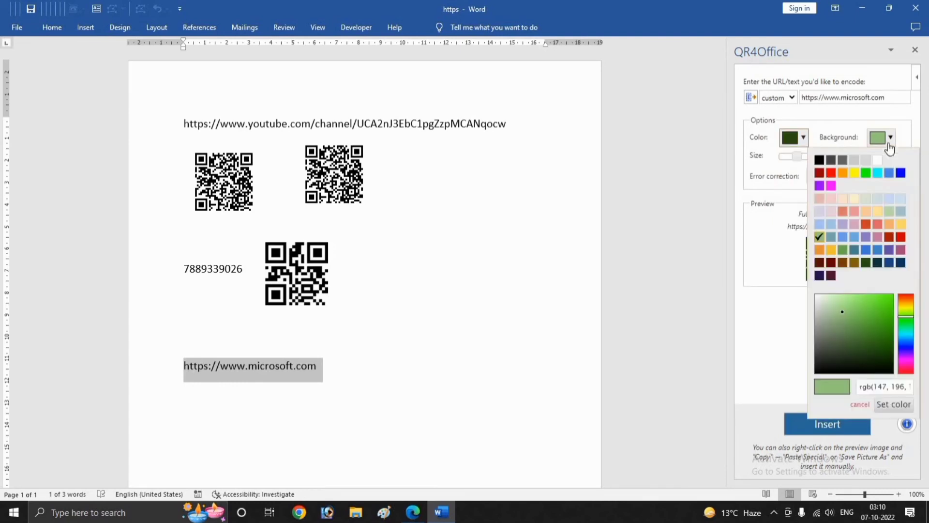
click(820, 185)
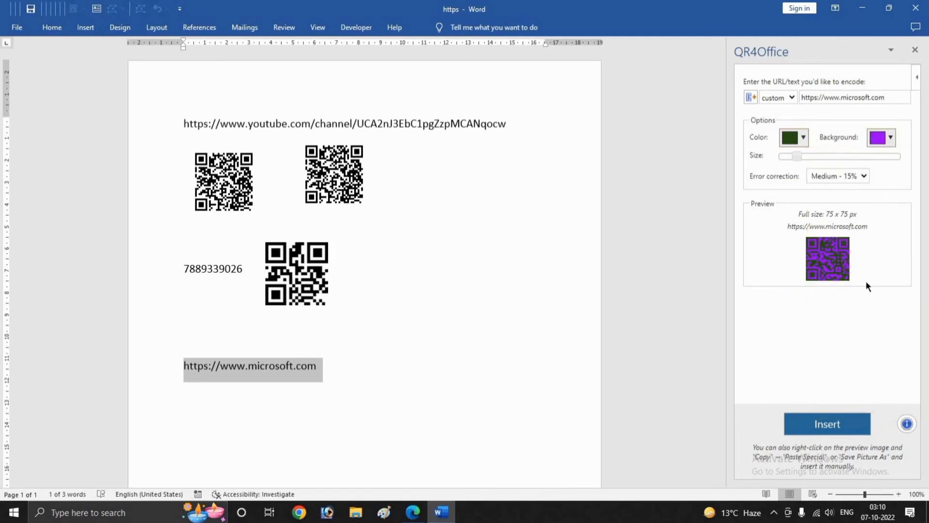
click(376, 359)
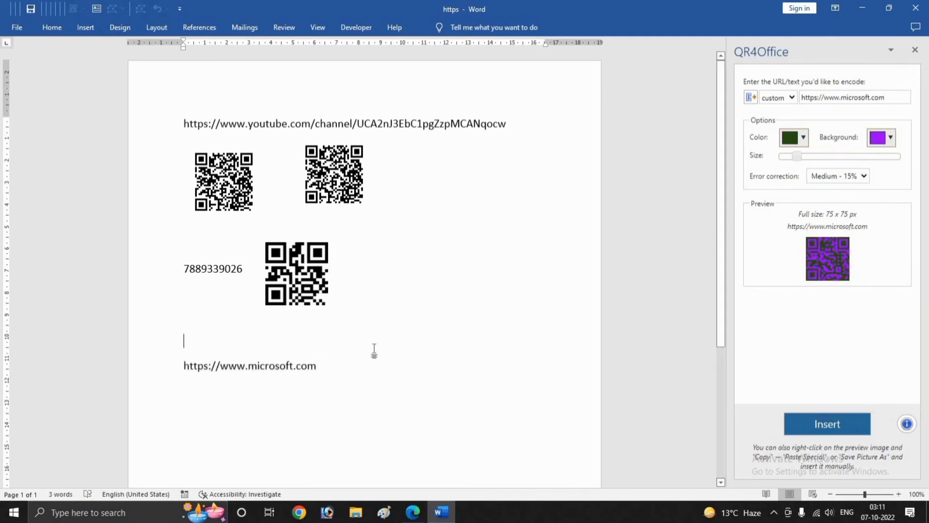
click(818, 428)
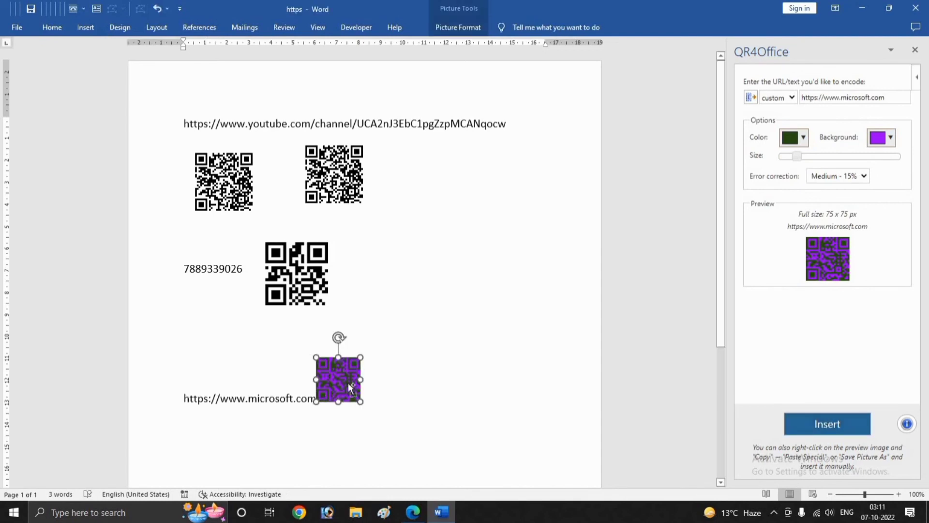
click(457, 22)
click(612, 69)
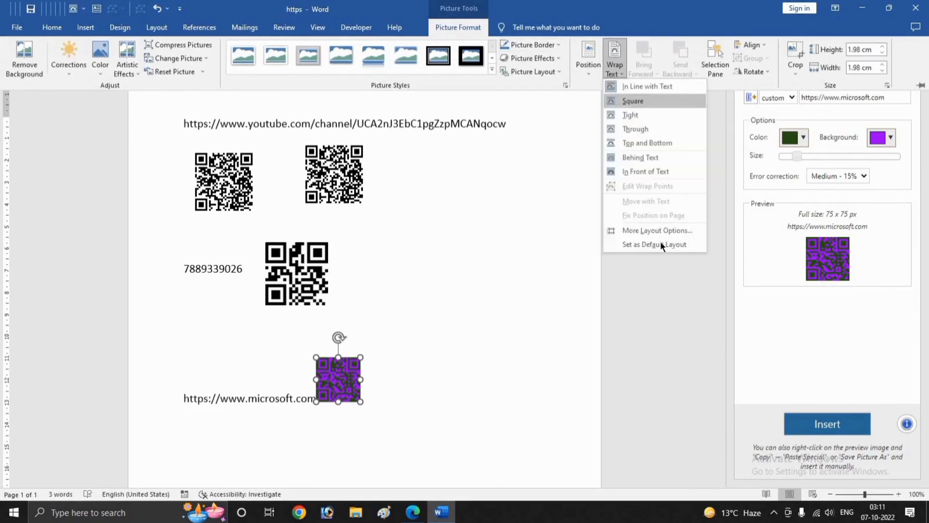
click(655, 173)
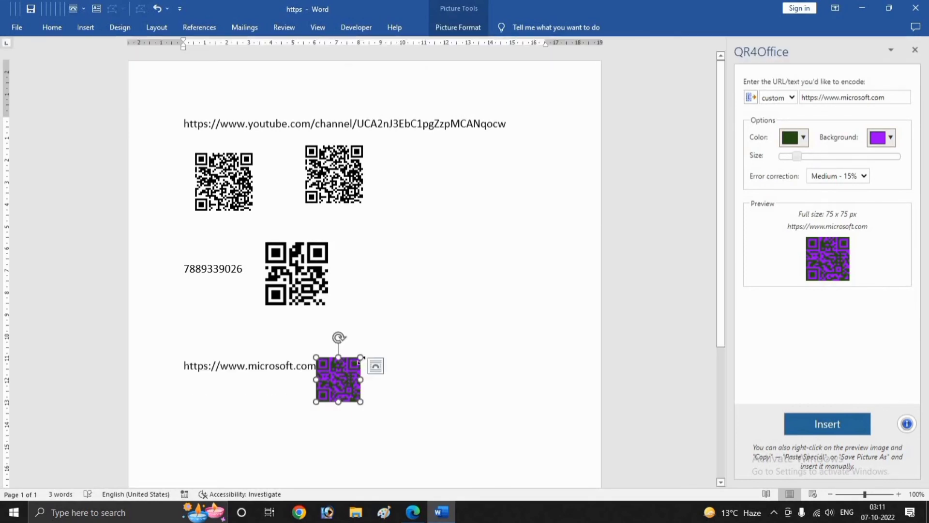
drag(360, 378, 386, 356)
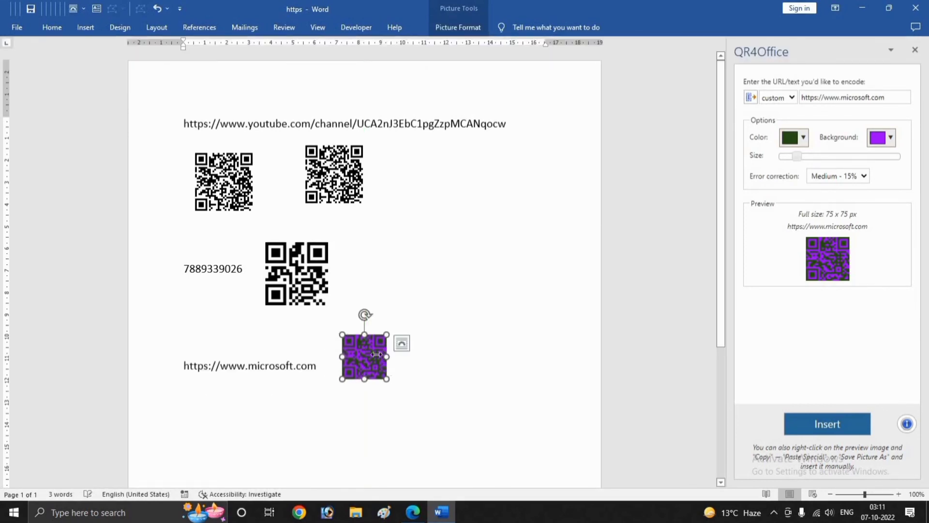
drag(400, 362, 444, 361)
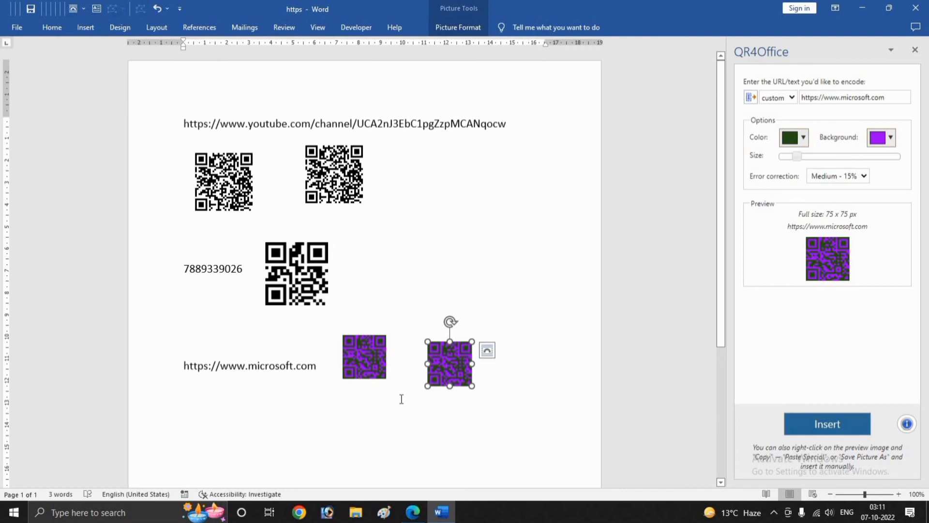
drag(466, 383, 446, 309)
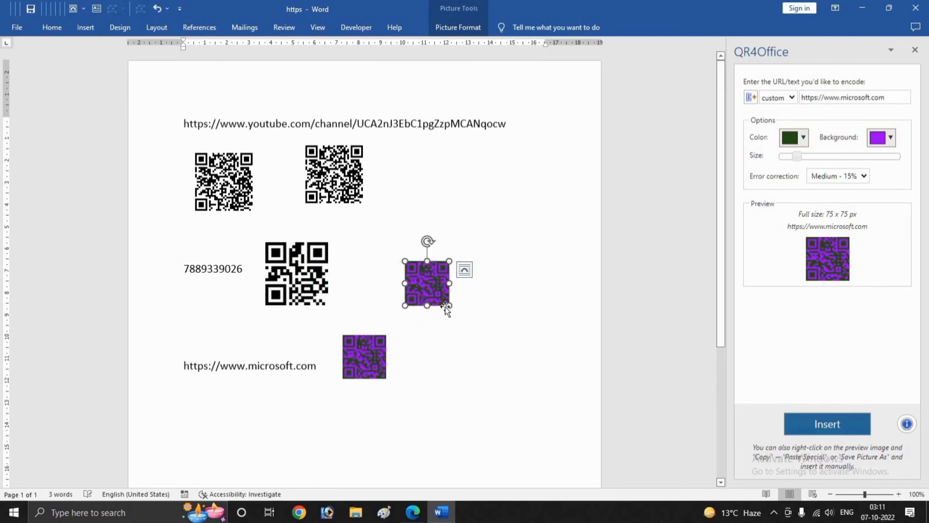
click(430, 336)
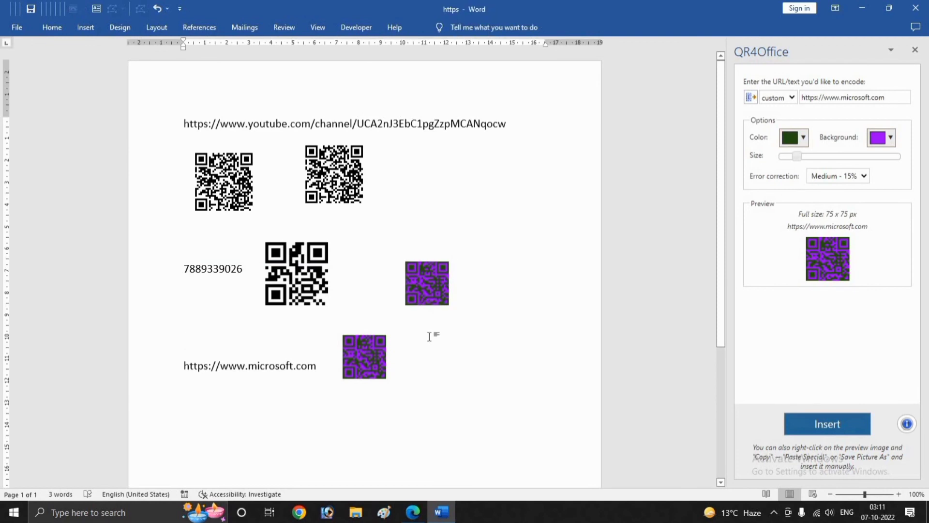